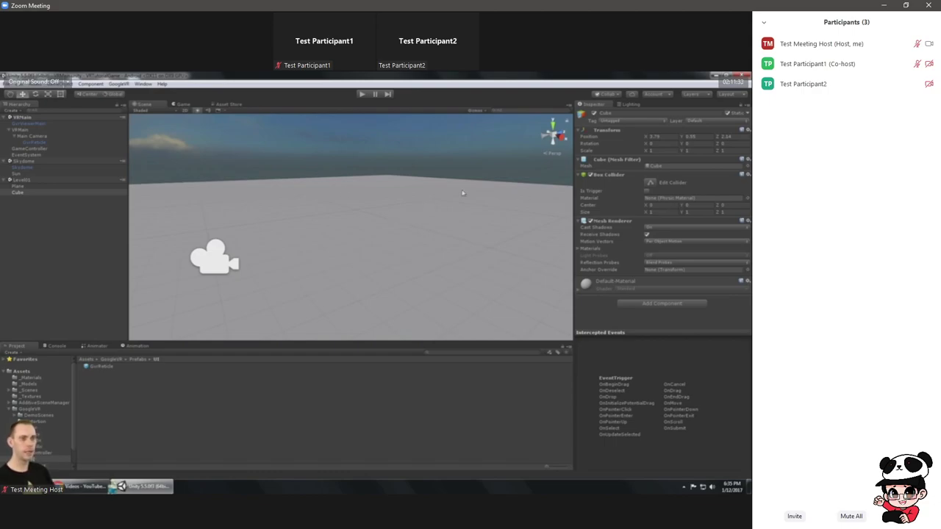
pyautogui.click(23, 217)
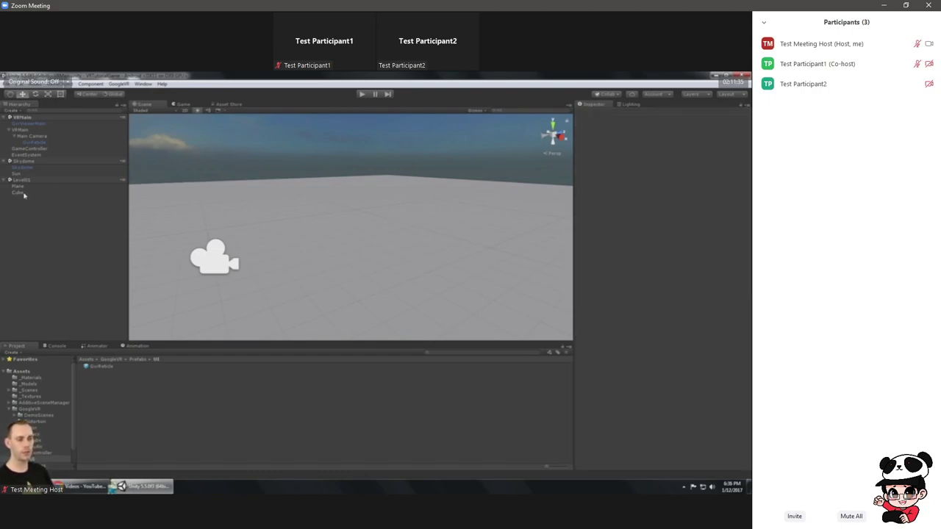
pyautogui.rightClick(36, 233)
pyautogui.moveTo(83, 309)
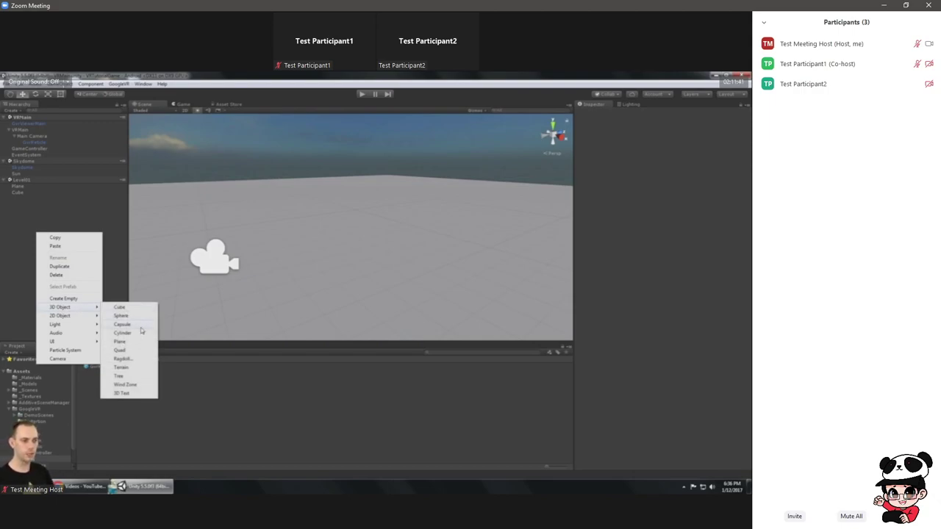
pyautogui.click(120, 307)
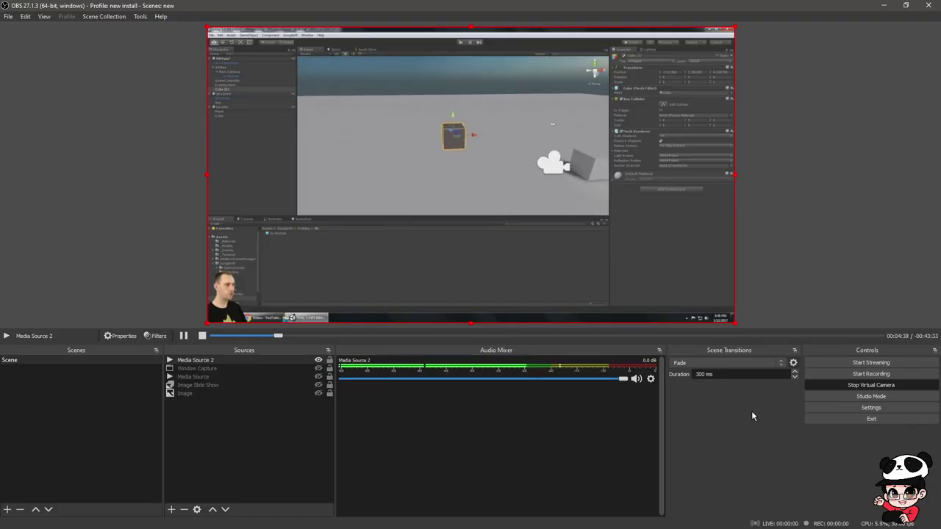
# Check the Audio Monitoring setting of Media Source 2 in OBS Studio's Advanced Audio Properties and close the dialog
pyautogui.click(650, 378)
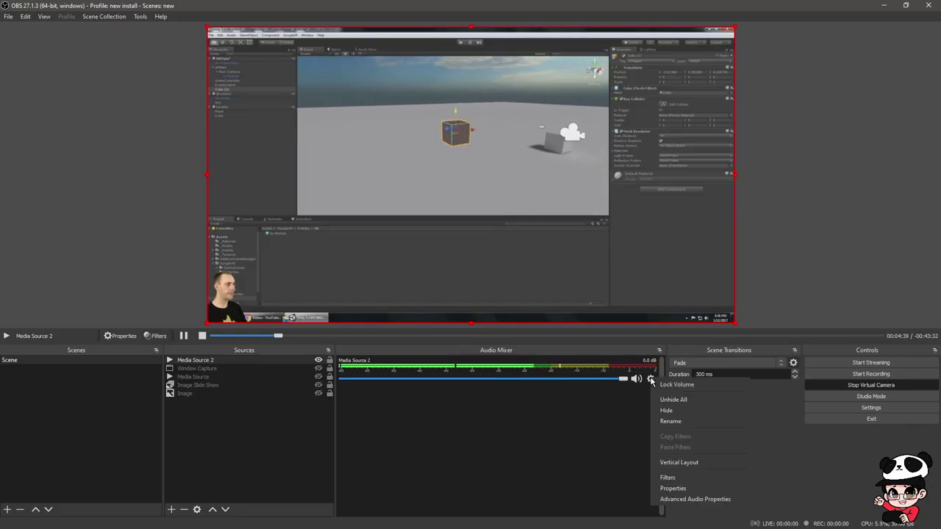
pyautogui.click(688, 497)
pyautogui.scroll(2, 614, 221)
pyautogui.scroll(-1, 611, 219)
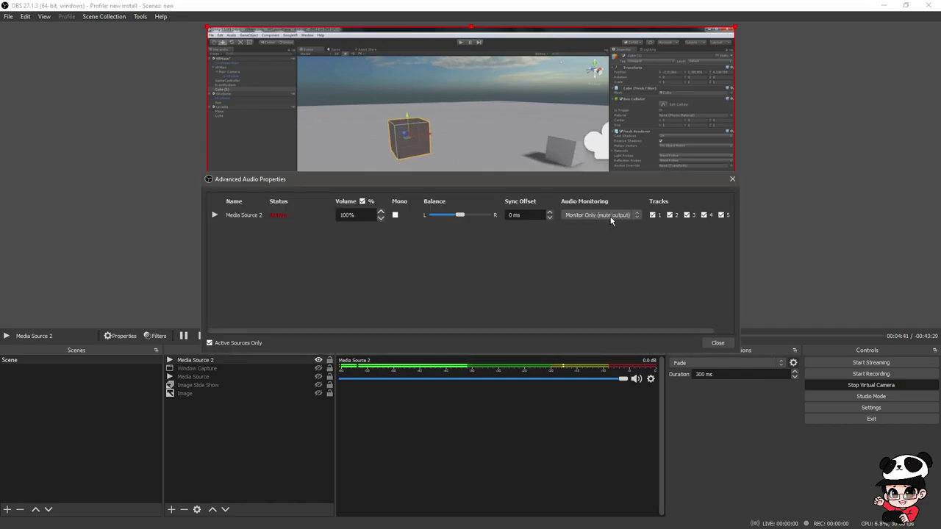
pyautogui.scroll(1, 611, 219)
pyautogui.click(717, 342)
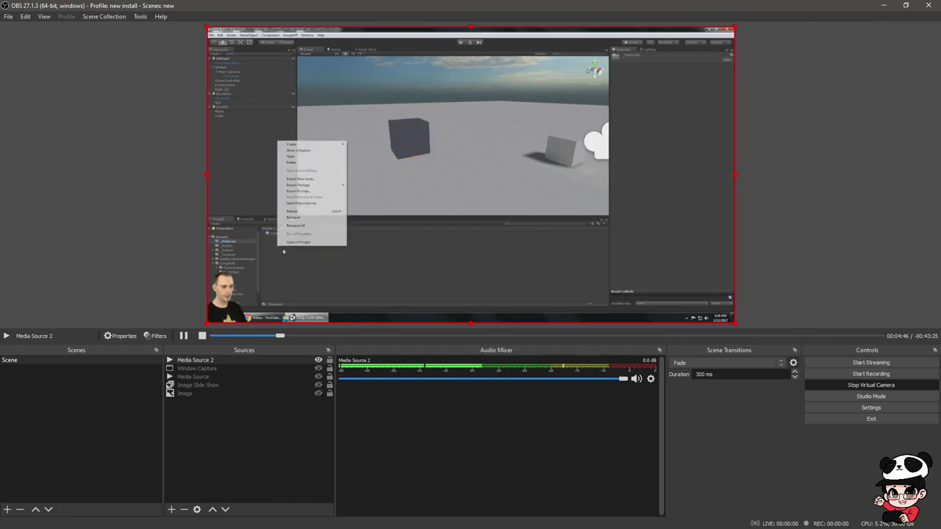
# Switch to the Zoom meeting and open the screen sharing options
pyautogui.hotkey('alt', 'Tab')
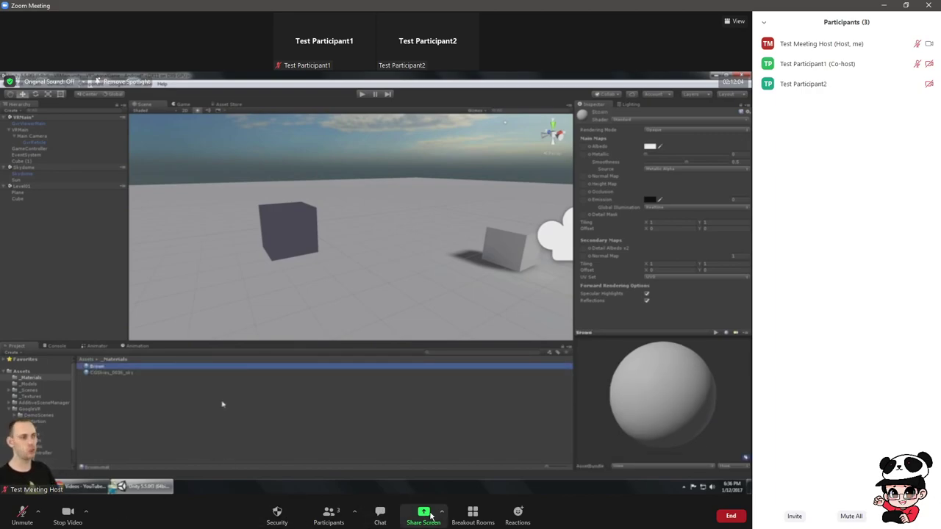
pyautogui.click(441, 511)
pyautogui.click(877, 395)
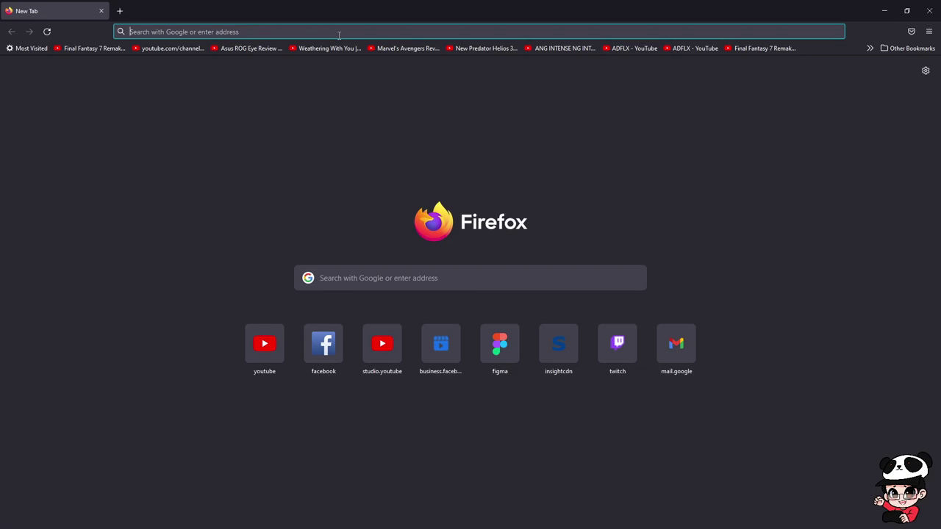
# Search the web for "ndi" in Firefox
pyautogui.click(517, 30)
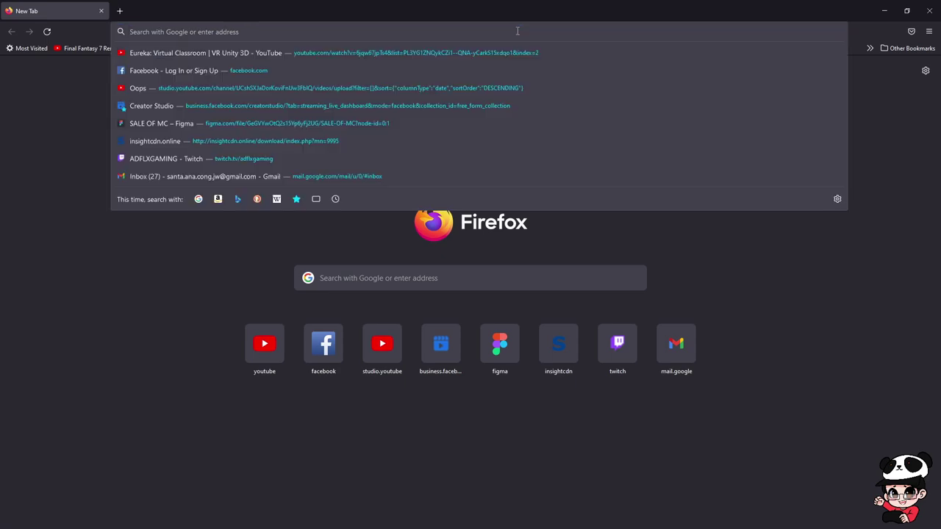
pyautogui.write('ndi')
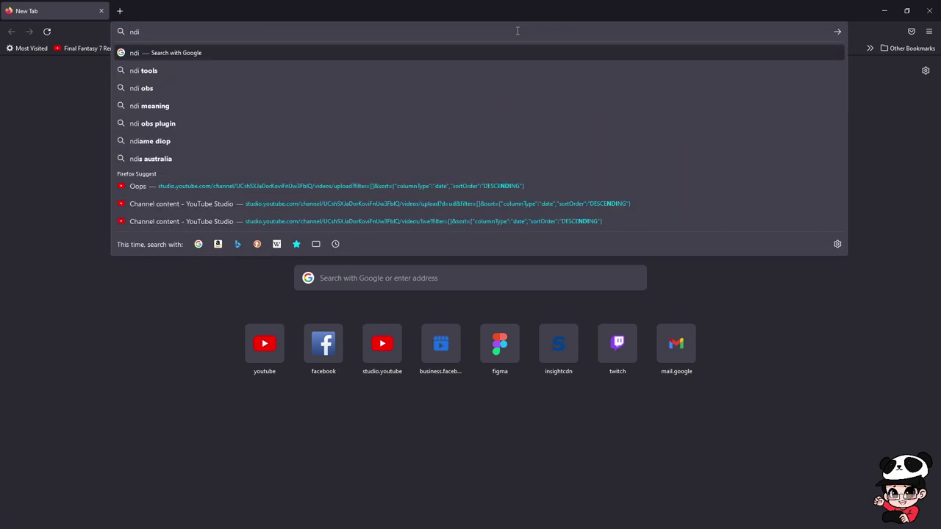
pyautogui.press('Return')
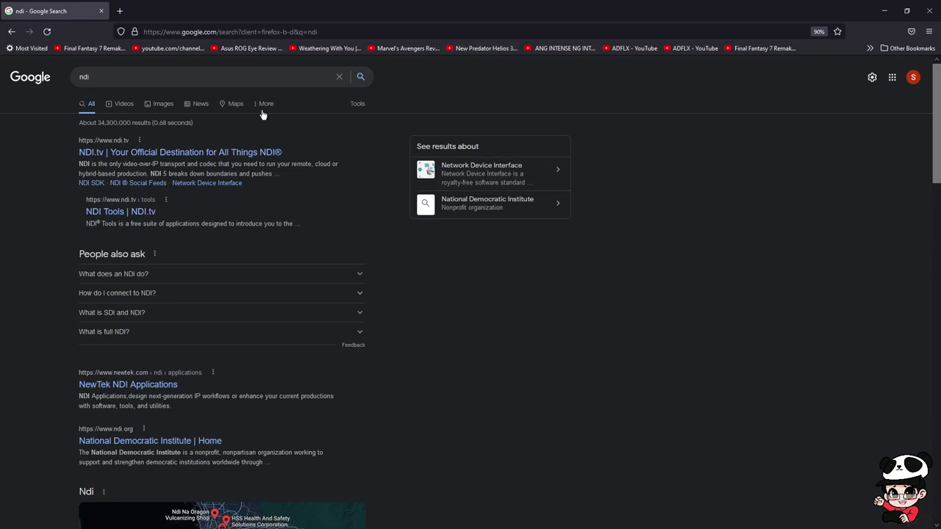
# Open the NDI.tv search result in a new tab and go to its NDI Tools downloads
pyautogui.rightClick(254, 152)
pyautogui.click(286, 158)
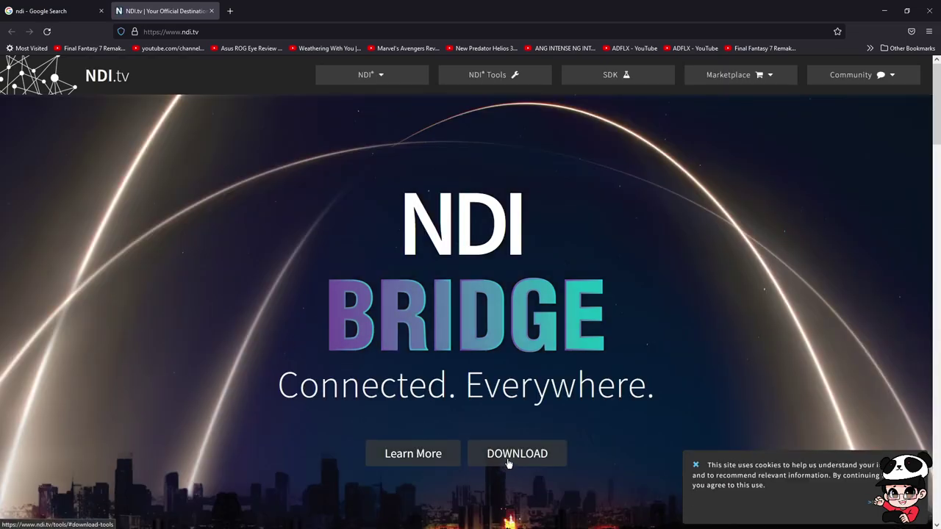
pyautogui.click(500, 455)
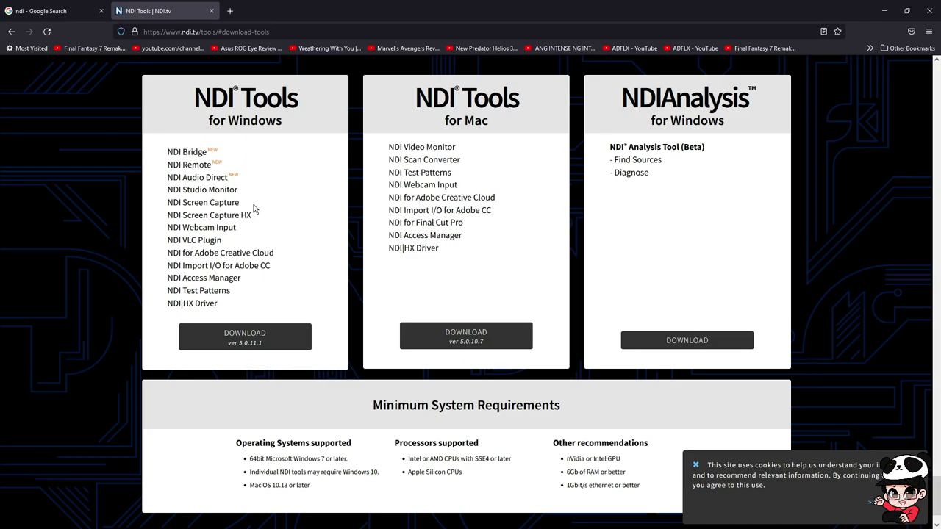
# Compare the tools listed for Windows and Mac, view the NDI Tools for Windows download form and close the page
pyautogui.moveTo(240, 315); pyautogui.dragTo(165, 154)
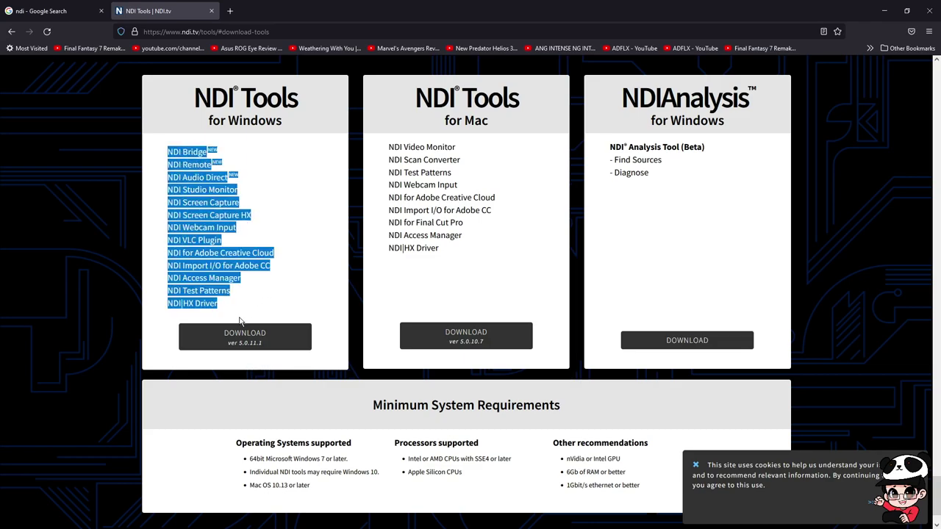
pyautogui.click(291, 345)
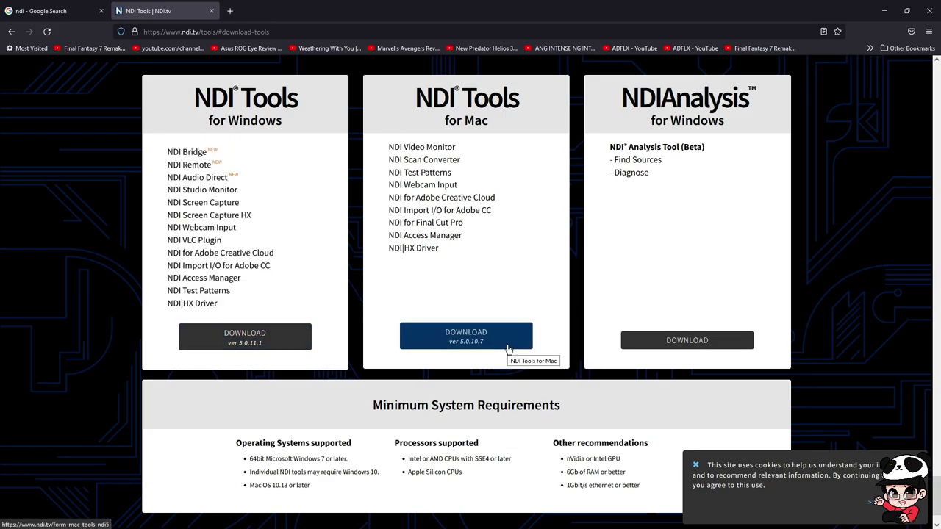
pyautogui.tripleClick(485, 172)
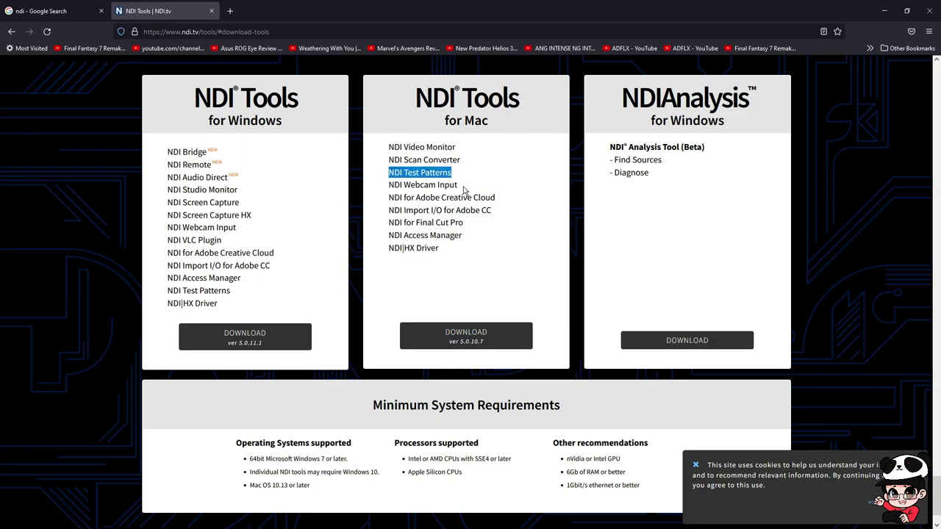
pyautogui.moveTo(418, 187); pyautogui.dragTo(471, 185)
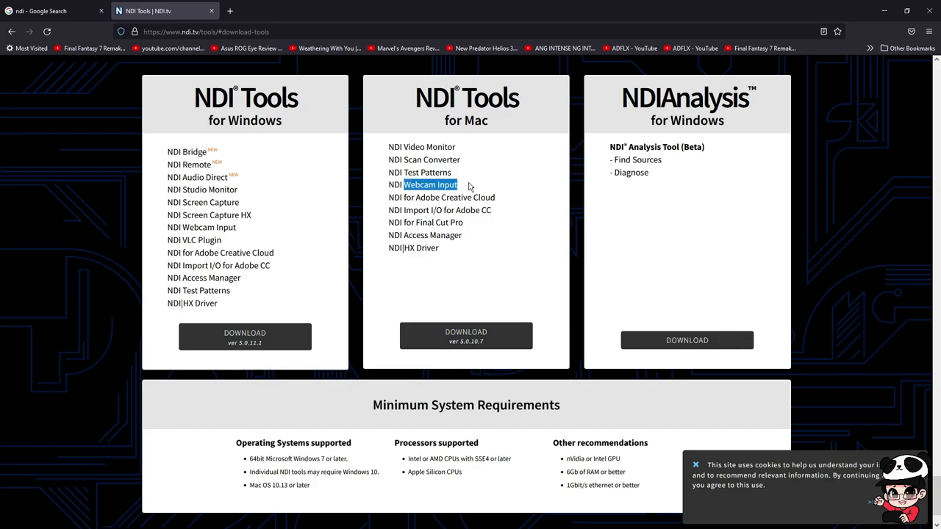
pyautogui.click(471, 235)
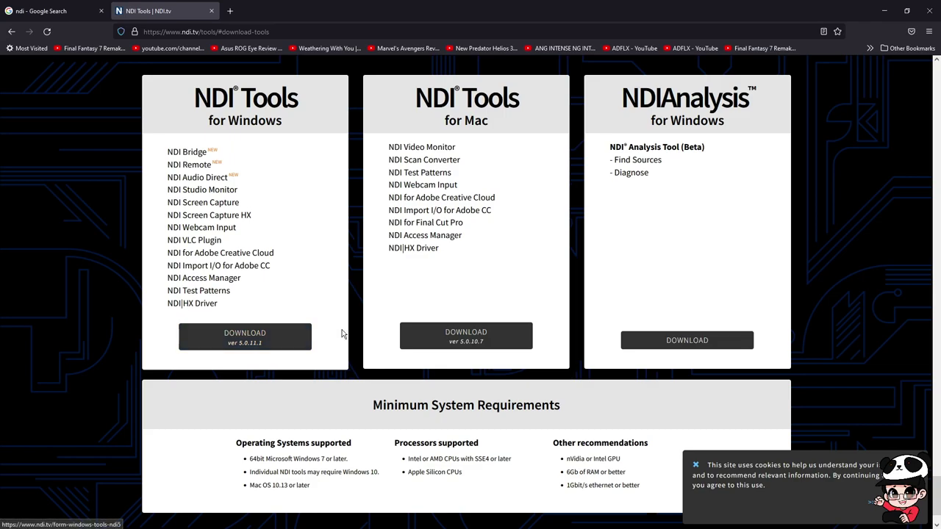
pyautogui.click(279, 345)
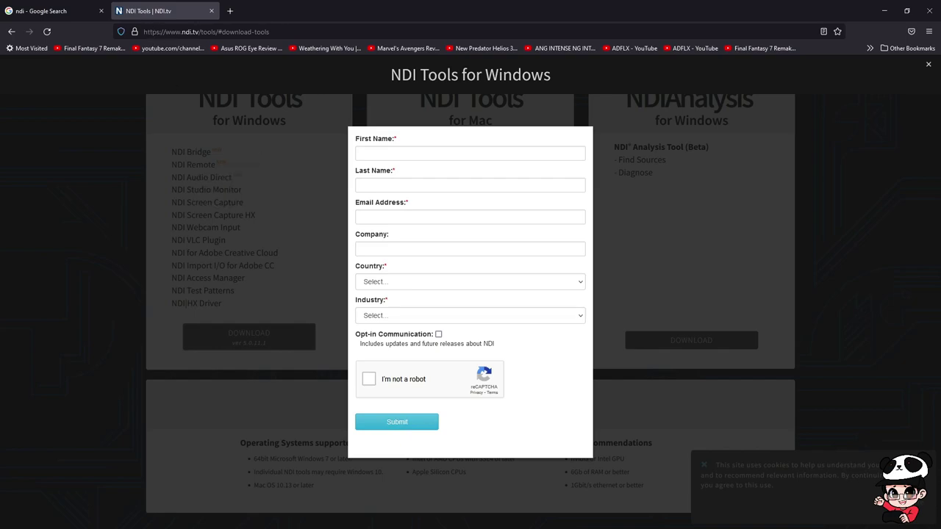
pyautogui.hotkey('ctrl', 'w')
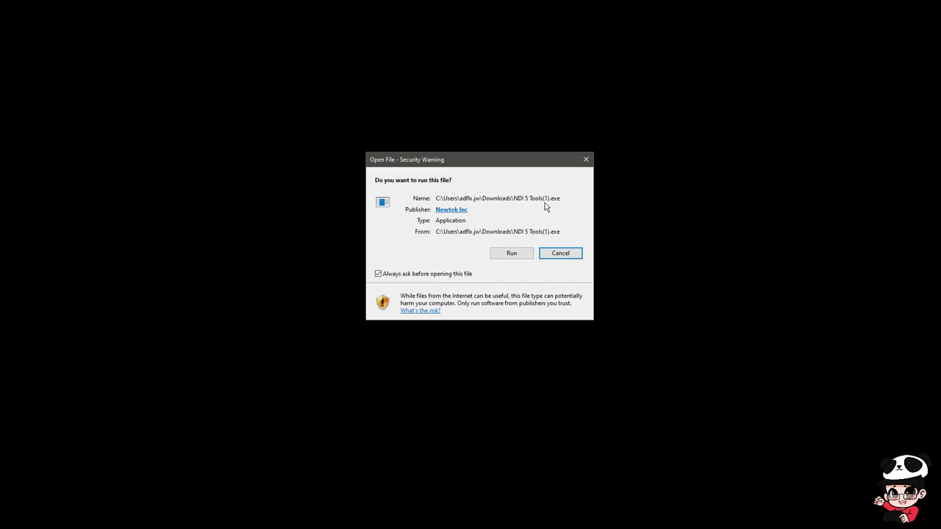
# Install NDI 5 Tools, accepting the license agreement and letting setup automatically close OBS Studio, and close the NDI Launcher
pyautogui.click(526, 255)
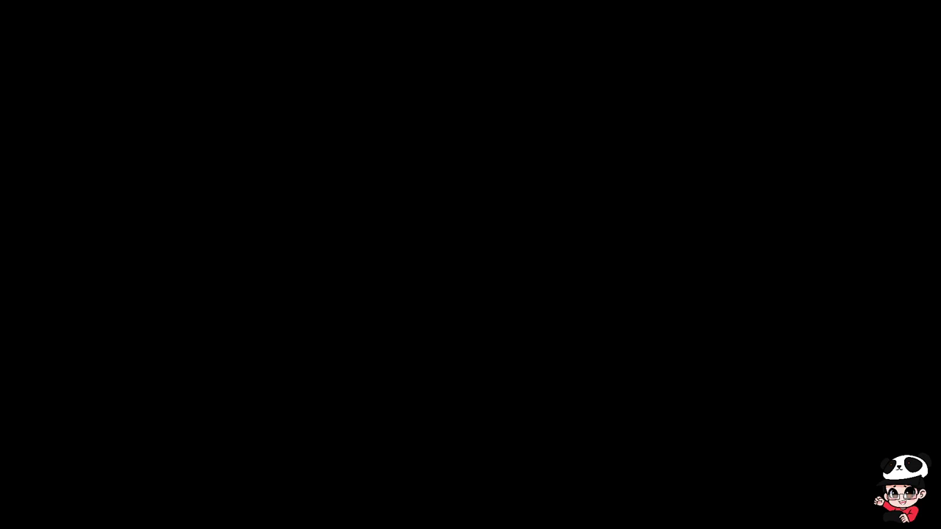
pyautogui.moveTo(72, 395); pyautogui.dragTo(478, 118)
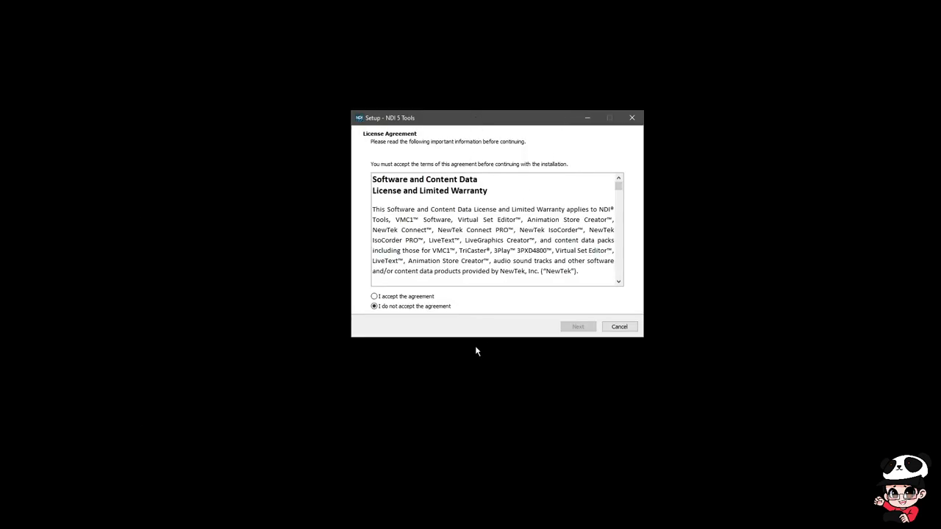
pyautogui.click(407, 297)
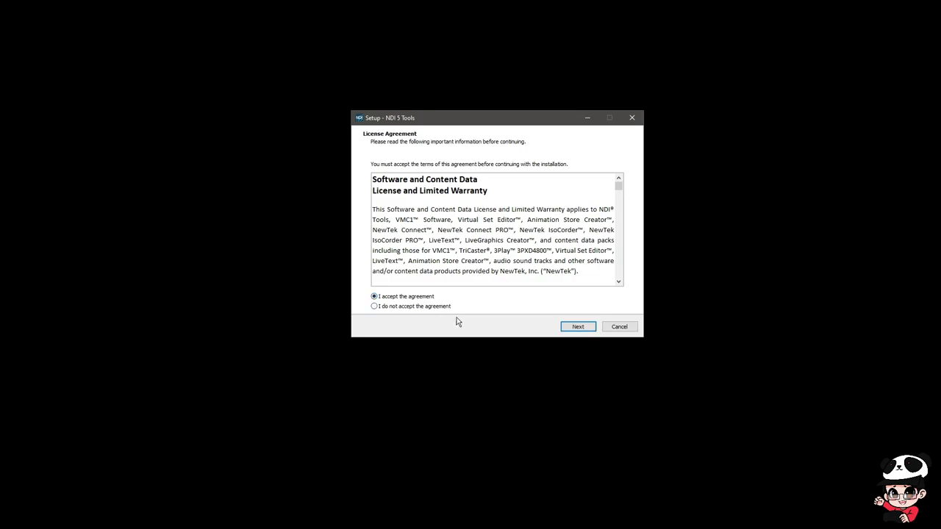
pyautogui.click(579, 328)
pyautogui.click(579, 328)
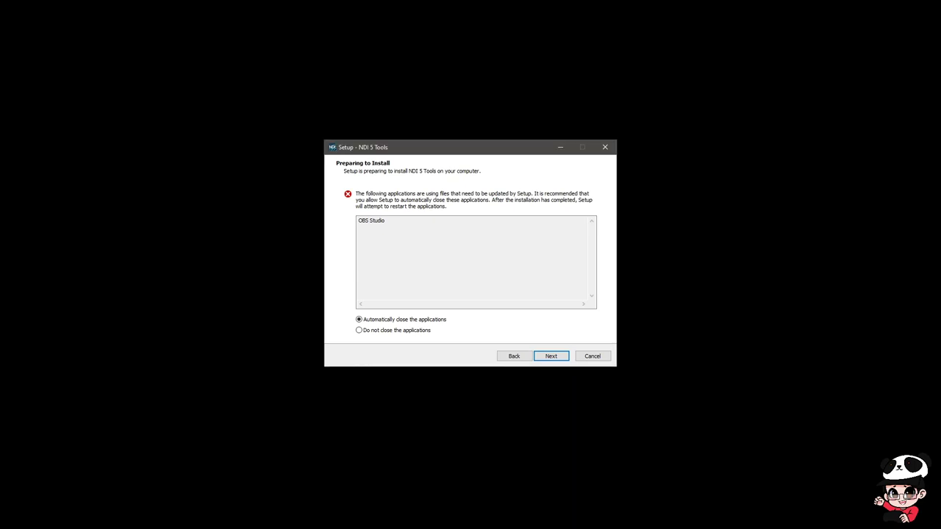
pyautogui.click(548, 361)
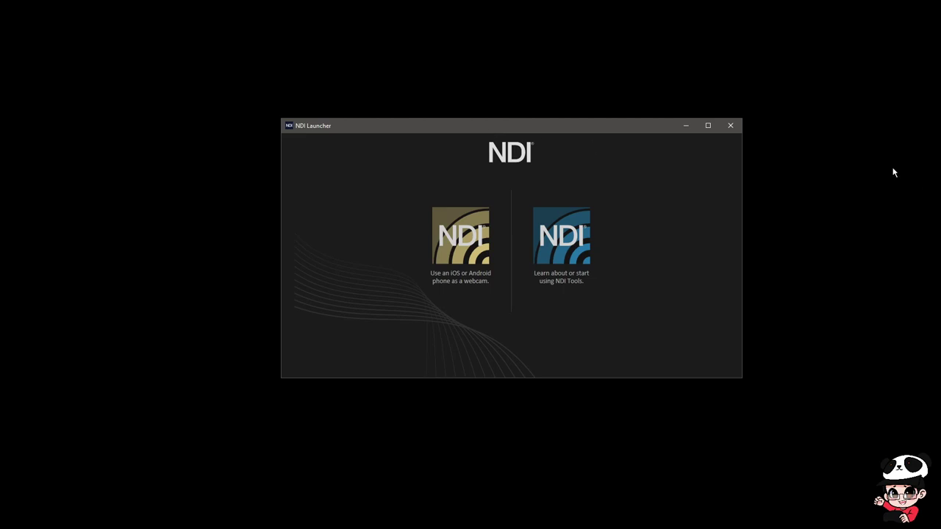
pyautogui.click(730, 128)
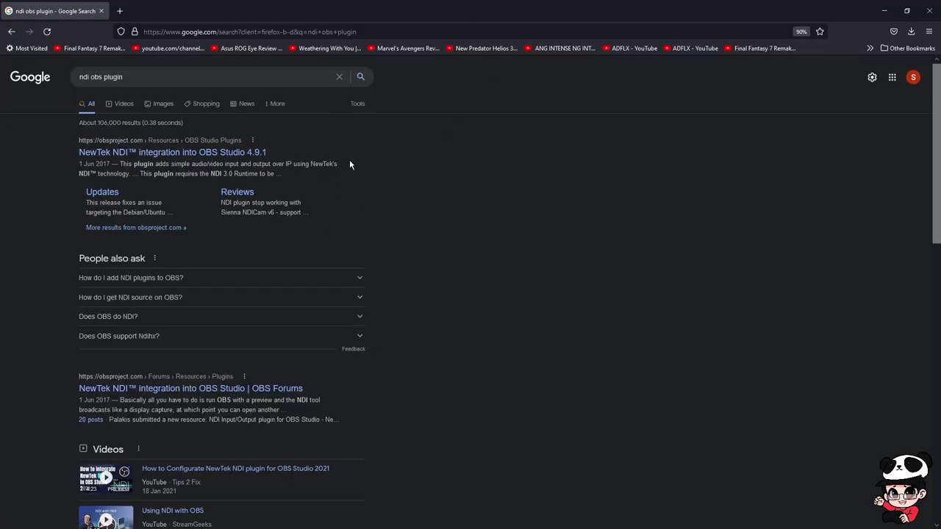
# Open the search result "NewTek NDI integration into OBS Studio 4.9.1" and go to its GitHub download page
pyautogui.tripleClick(136, 76)
pyautogui.click(538, 194)
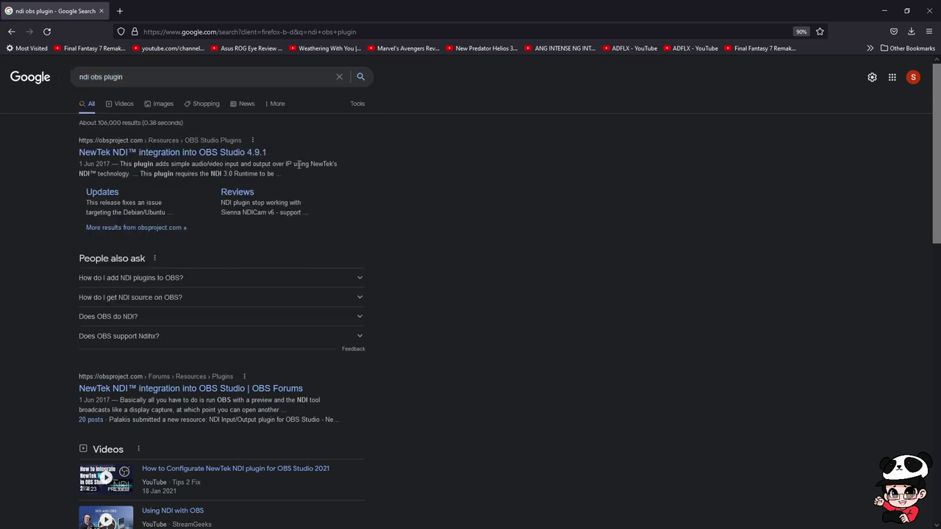
pyautogui.click(243, 156)
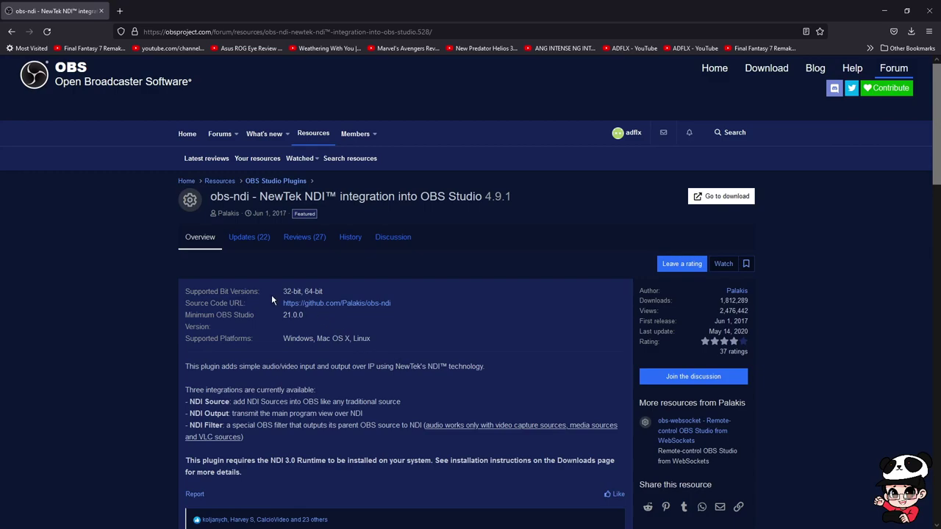
pyautogui.click(717, 196)
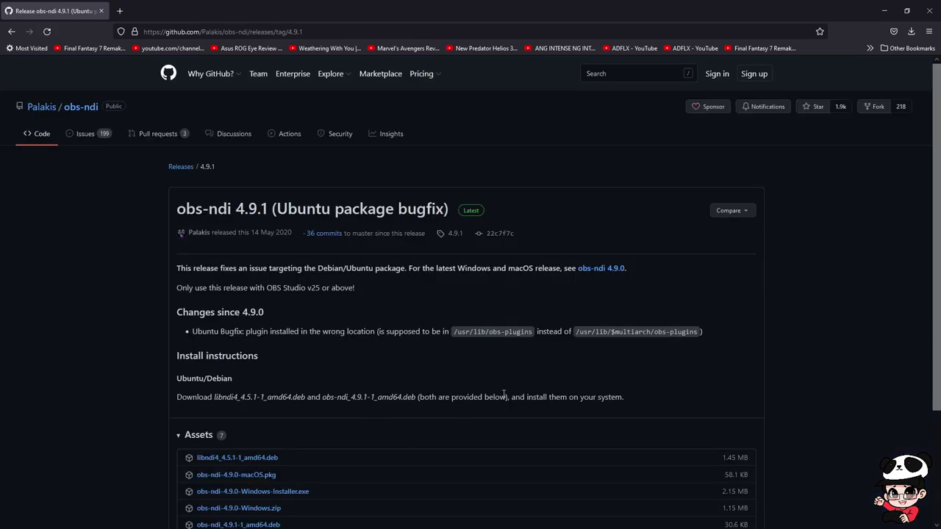
# Download obs-ndi-4.9.0-Windows-Installer.exe from the release's assets
pyautogui.scroll(-2, 506, 398)
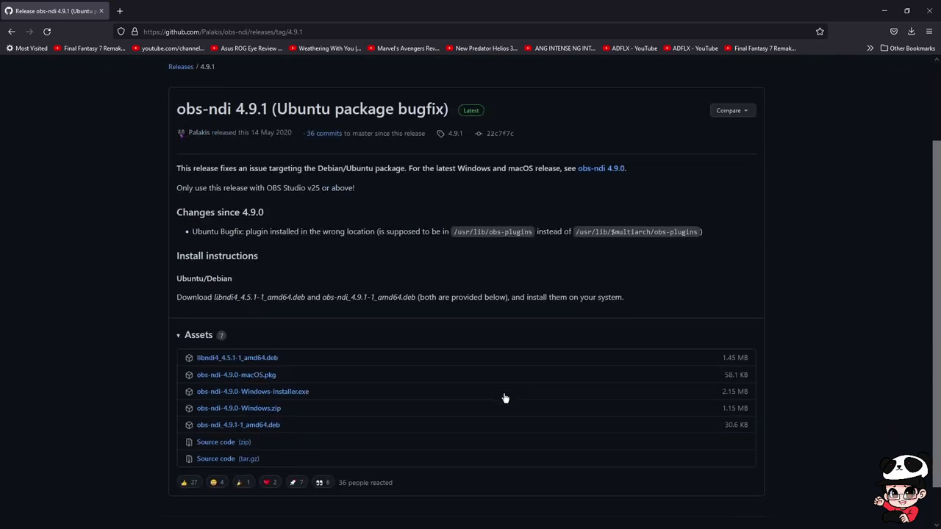
pyautogui.click(295, 392)
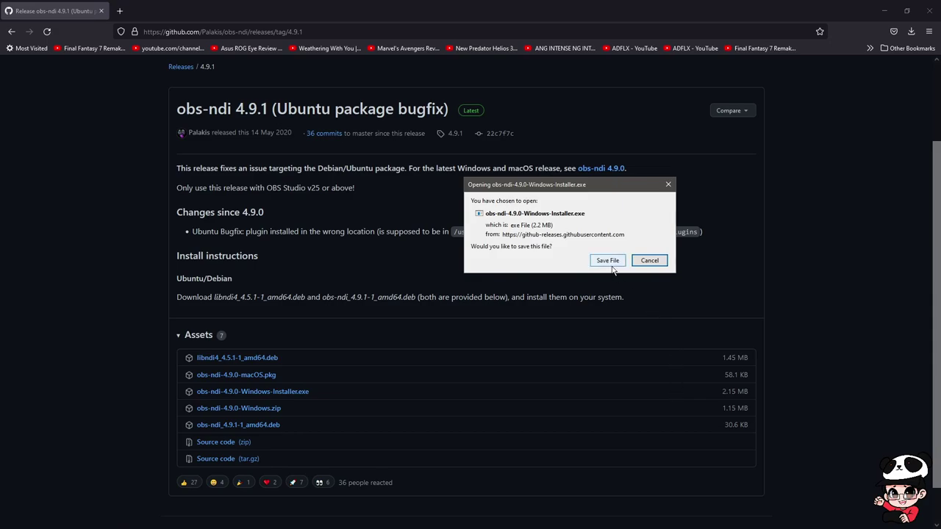
pyautogui.click(610, 264)
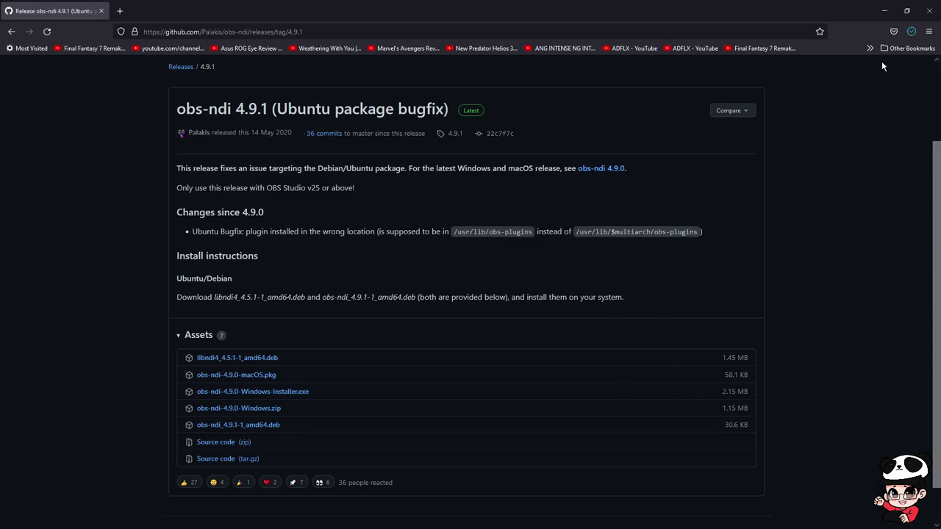
# Run the downloaded obs-ndi 4.9.0 installer and start a full installation including the NDI 4.5.1 Runtime
pyautogui.click(911, 35)
pyautogui.click(838, 63)
pyautogui.click(502, 281)
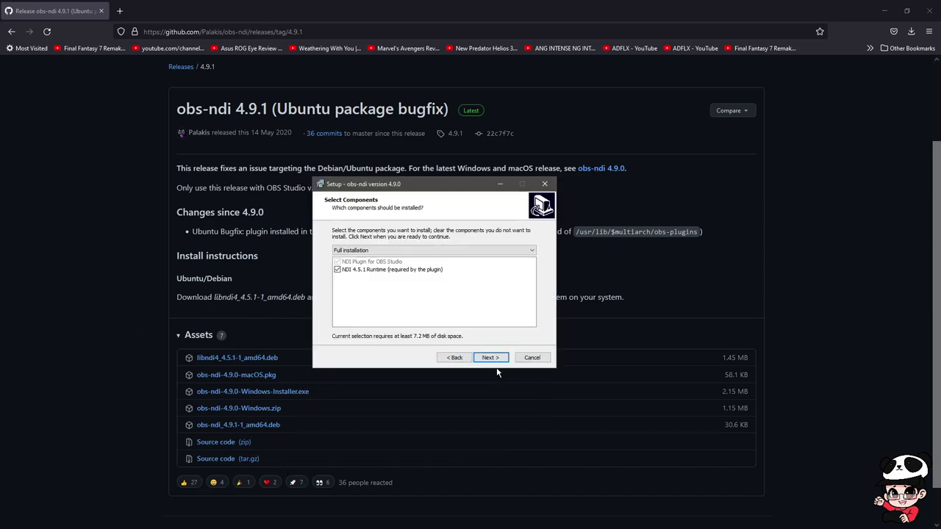
pyautogui.click(494, 360)
pyautogui.click(492, 359)
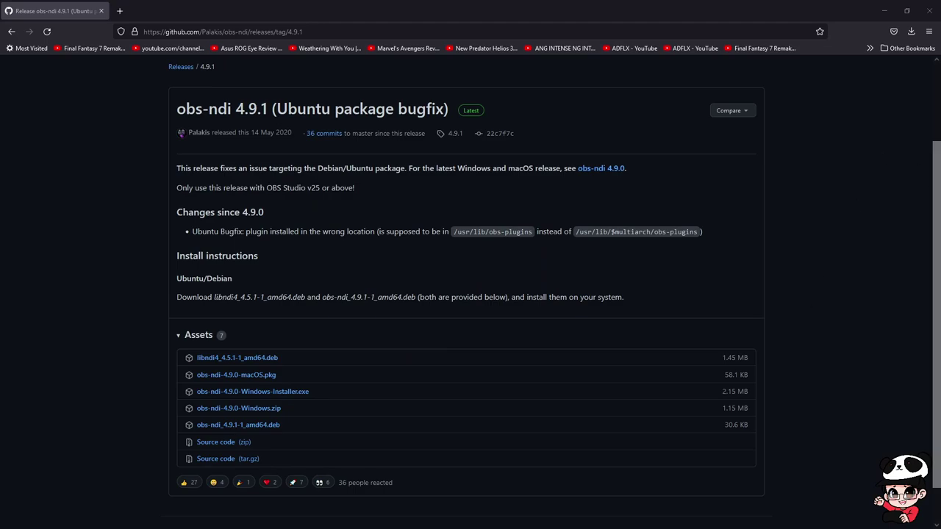
# Install NDI 4 Runtime into the existing folder C:\Program Files\NewTek\NDI 4 Runtime\v4 and finish the setup wizards
pyautogui.click(327, 261)
pyautogui.click(447, 294)
pyautogui.click(445, 291)
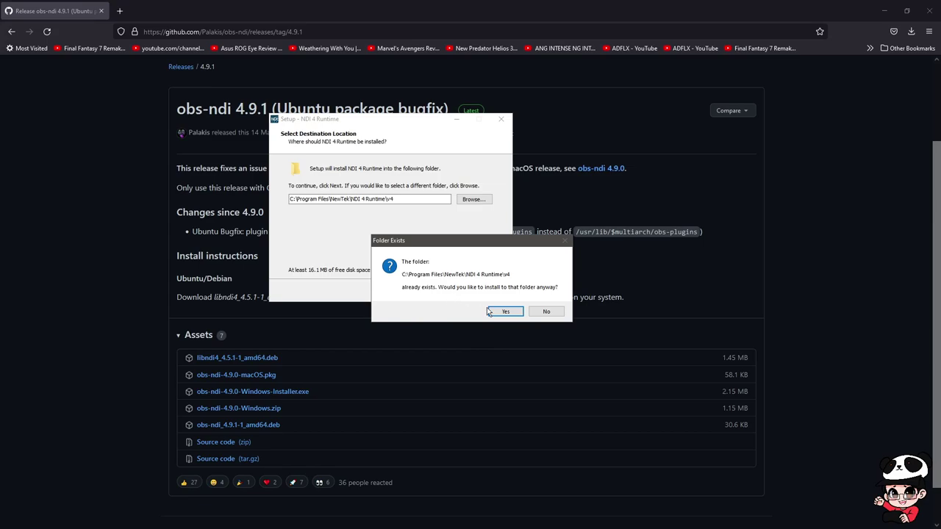
pyautogui.click(500, 314)
pyautogui.click(444, 293)
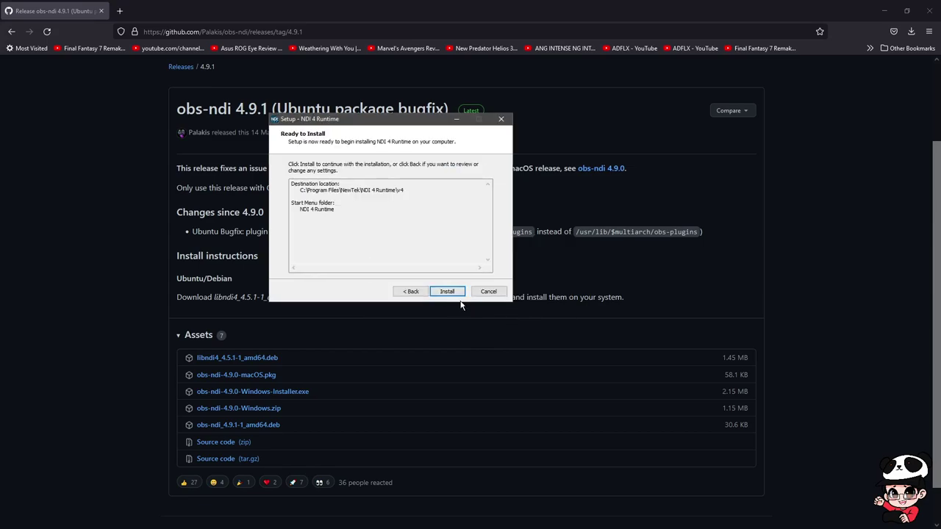
pyautogui.click(447, 293)
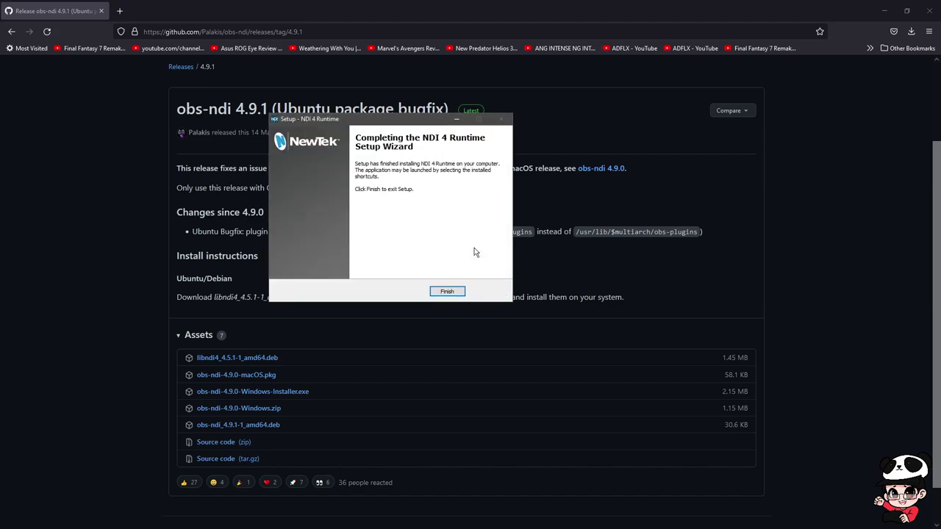
pyautogui.click(458, 291)
pyautogui.click(495, 360)
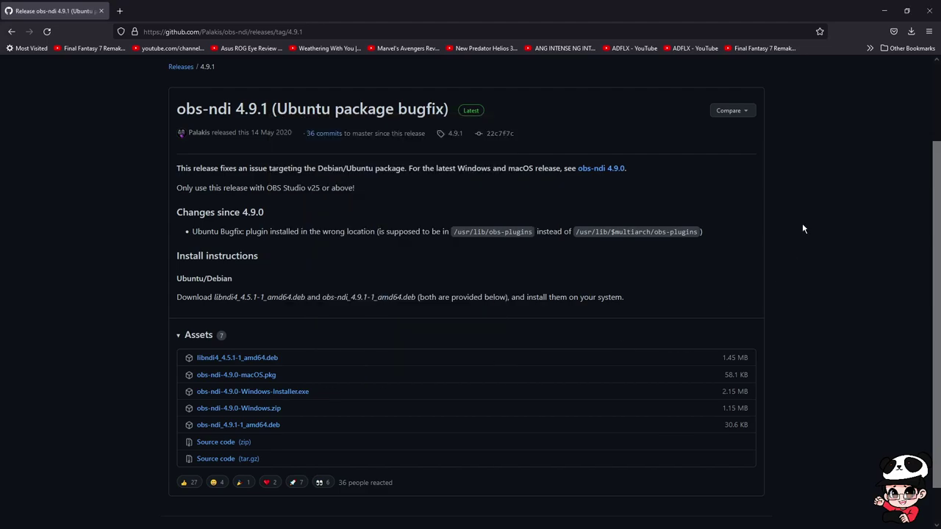
# Switch from the browser to OBS Studio and pause playback of Media Source 2
pyautogui.click(938, 20)
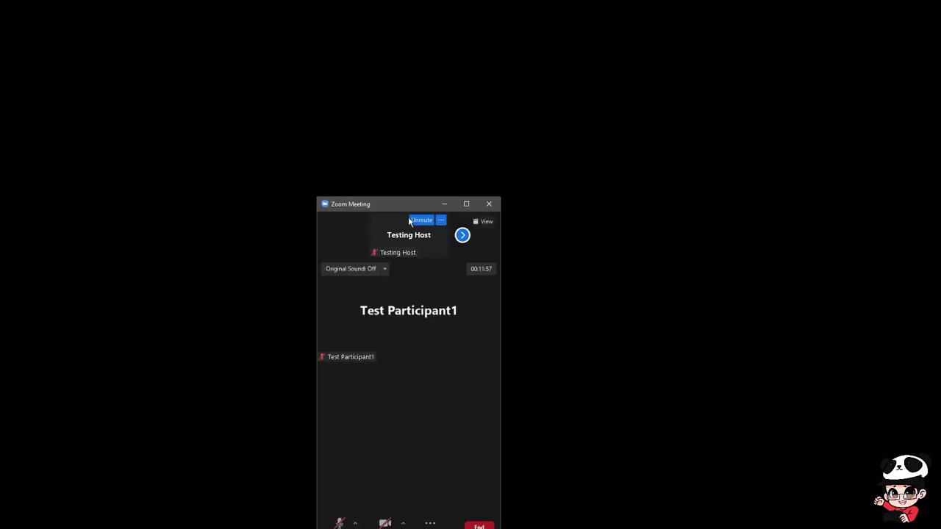
pyautogui.moveTo(447, 5); pyautogui.dragTo(447, 4)
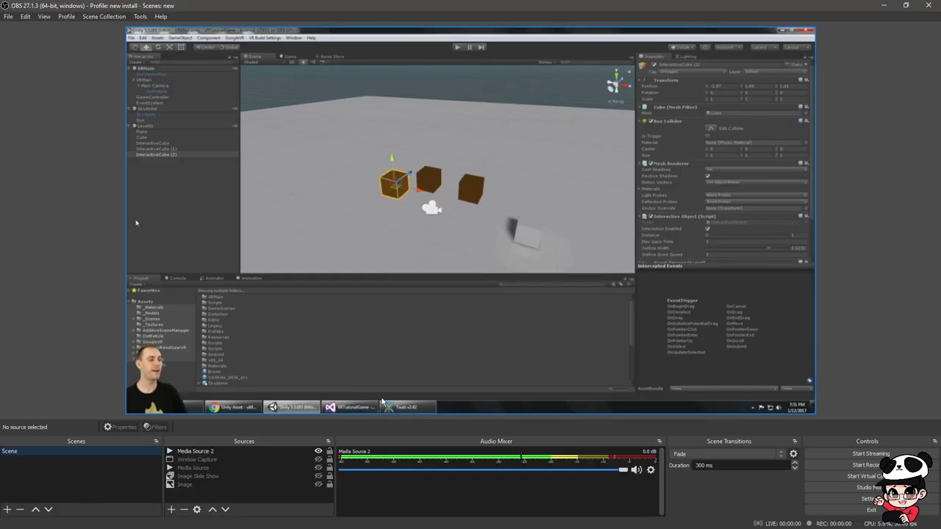
pyautogui.click(275, 451)
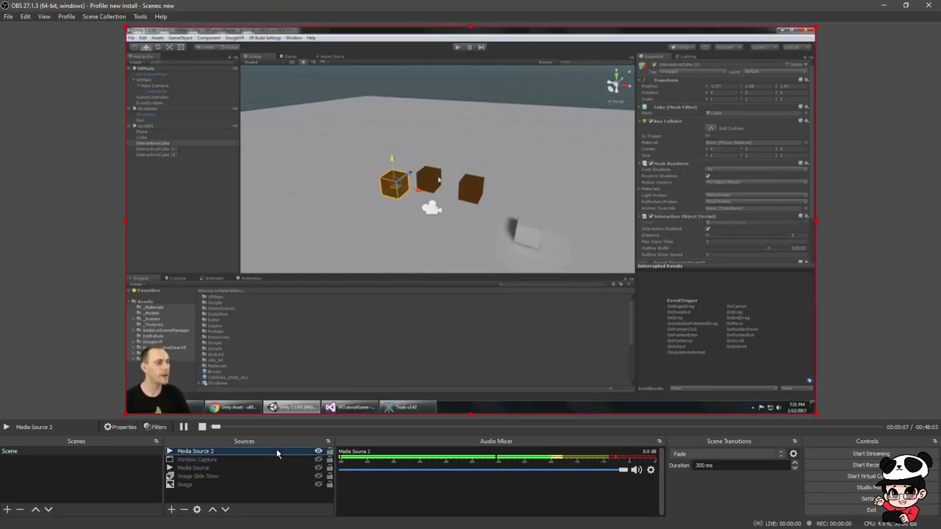
pyautogui.click(183, 428)
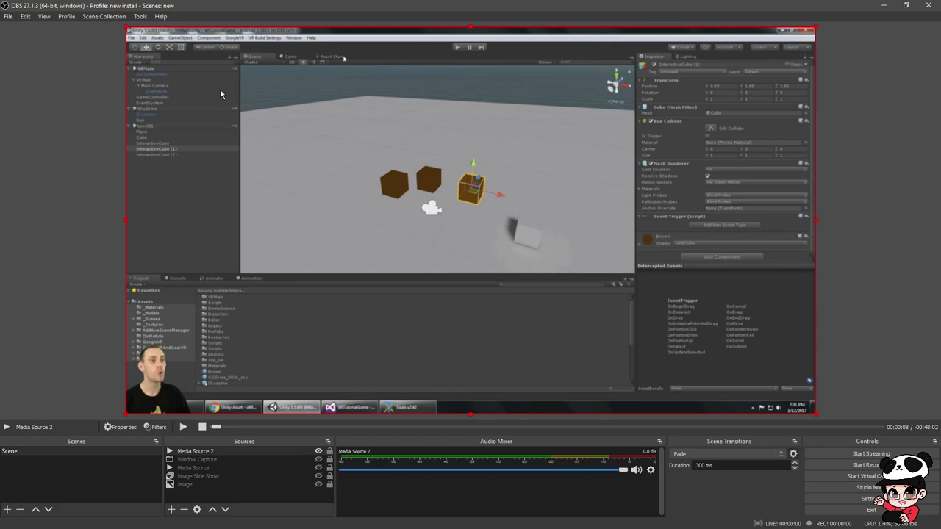
# Enable the Main Output named OBS in the NDI Output settings and apply the change
pyautogui.click(144, 20)
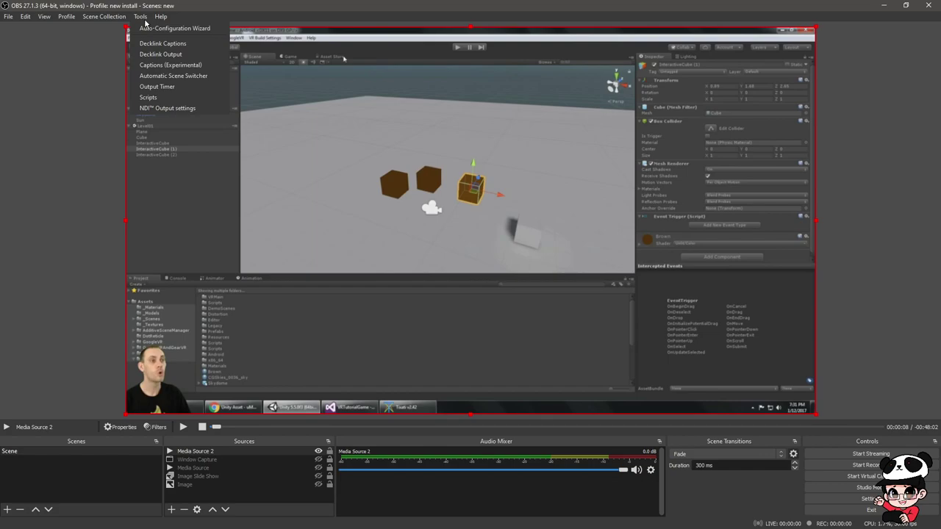
pyautogui.click(199, 109)
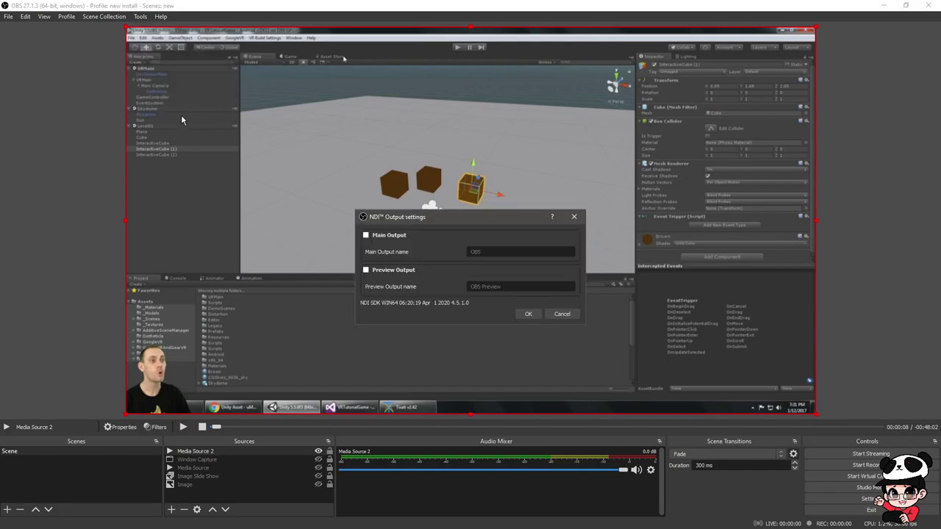
pyautogui.click(383, 237)
pyautogui.click(527, 315)
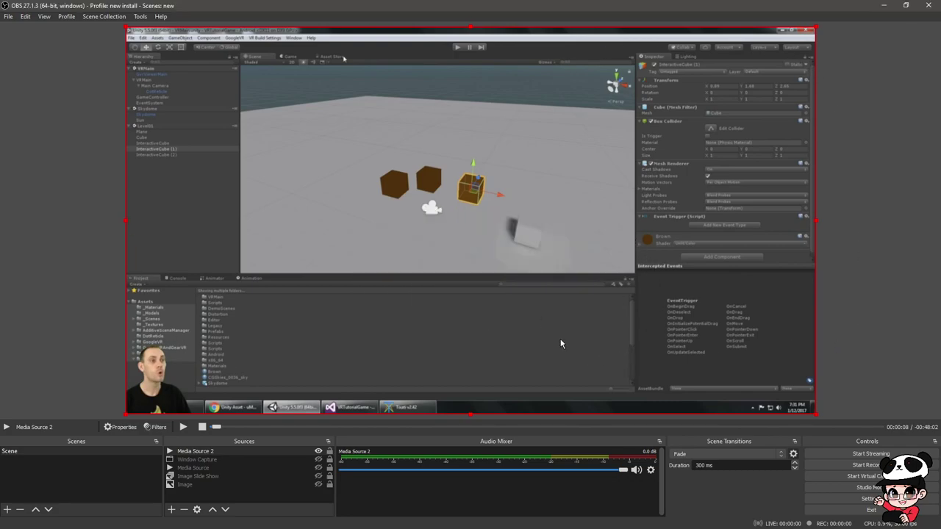
# Turn on Studio Mode to view Preview and Program side by side, and turn it off again
pyautogui.click(868, 487)
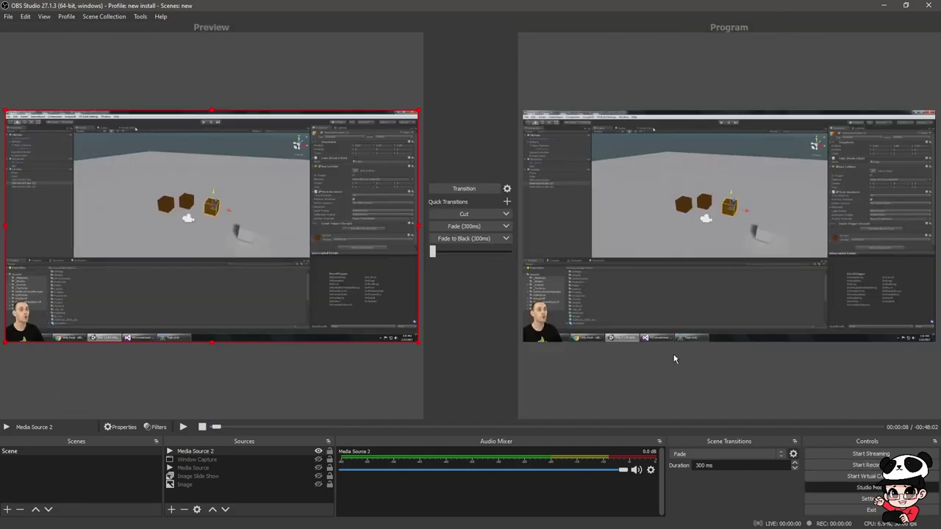
pyautogui.click(815, 490)
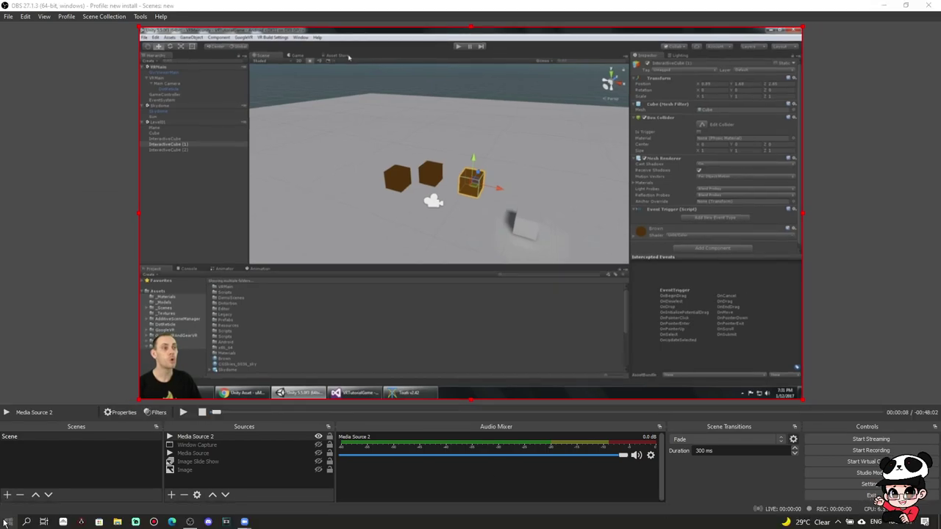
# Look through the installed apps list under W and M for the NDI webcam tool
pyautogui.click(11, 519)
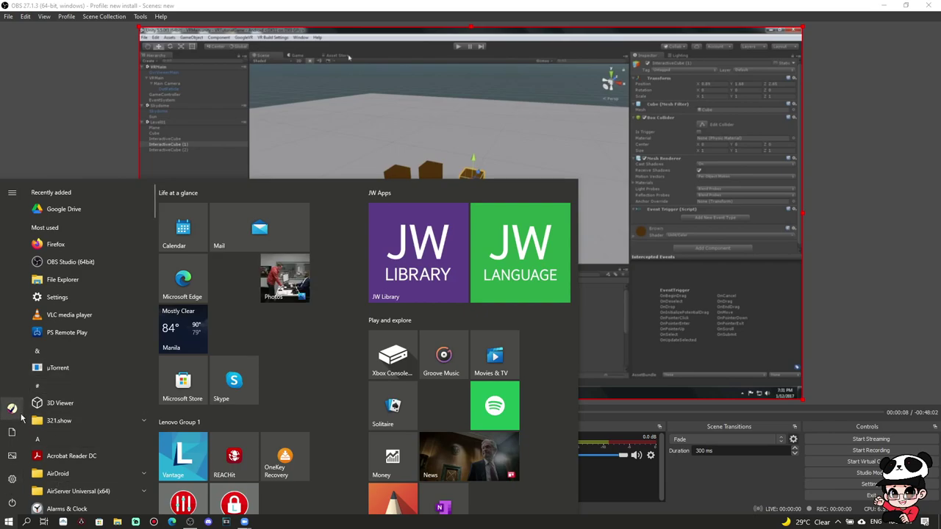
pyautogui.click(102, 346)
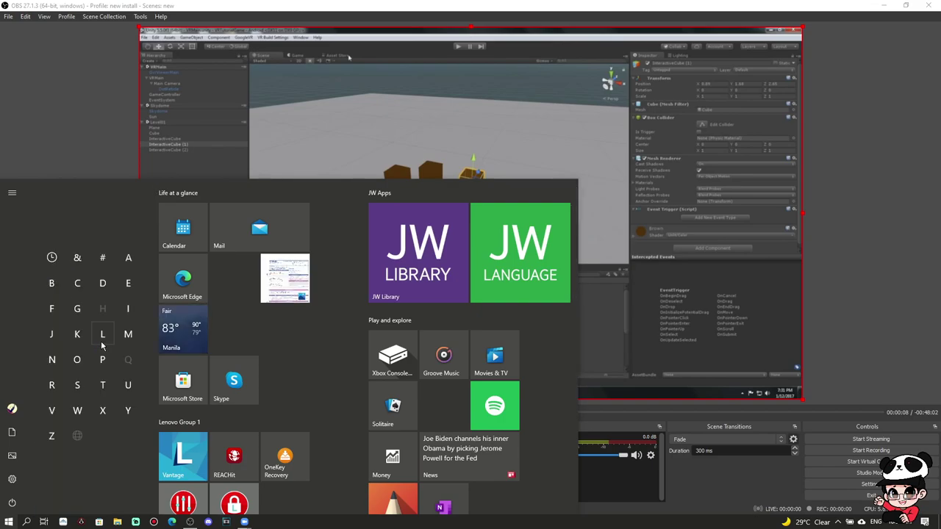
pyautogui.press('w')
pyautogui.press('e')
pyautogui.press('b')
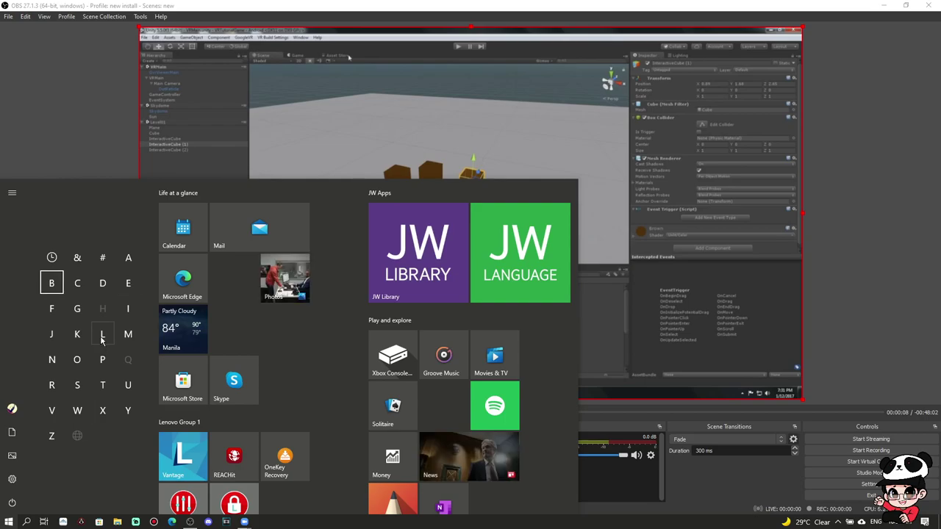
pyautogui.press('Escape')
pyautogui.press('Up')
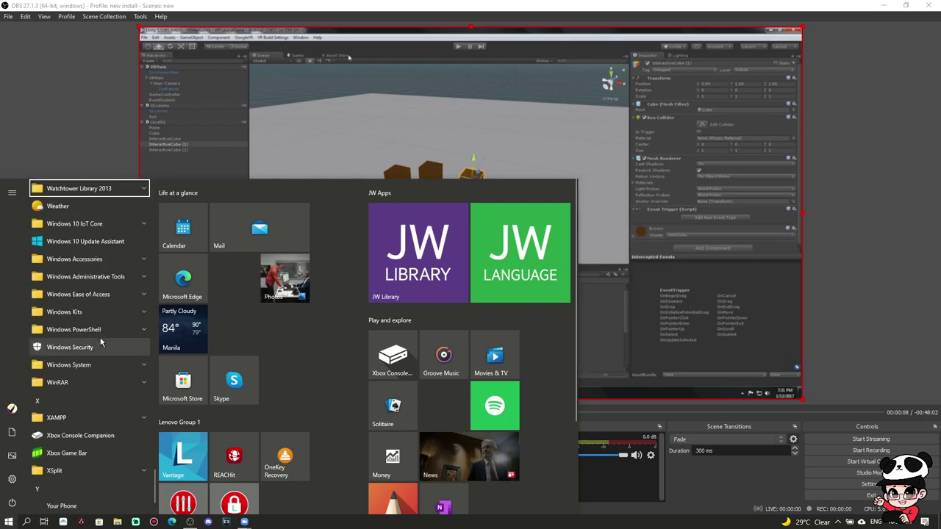
pyautogui.press('b')
pyautogui.press('m')
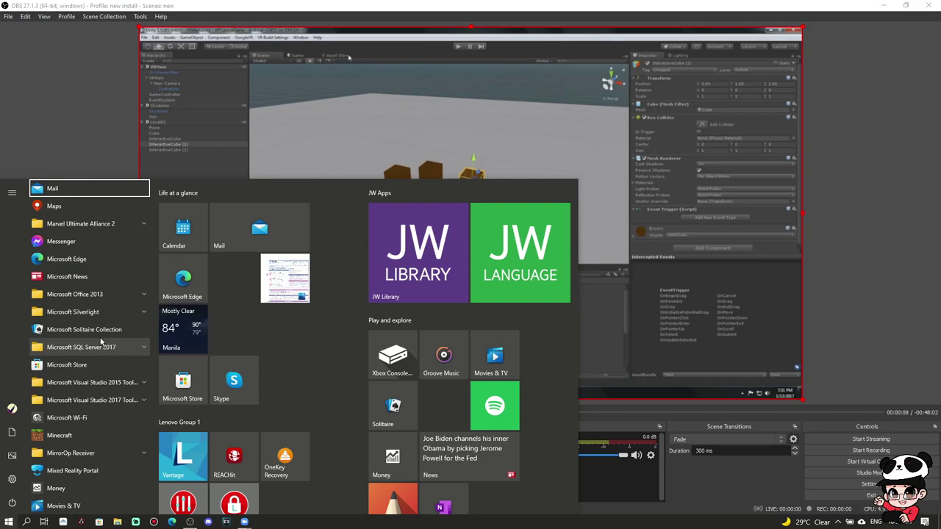
pyautogui.press('Escape')
pyautogui.press('super')
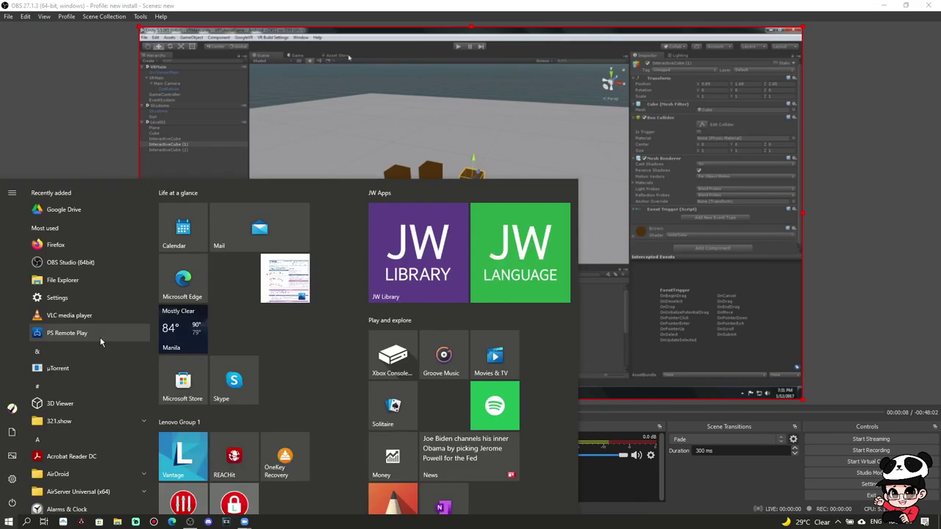
# Search Windows for "webca" to look for the NDI webcam tool
pyautogui.write('webxam')
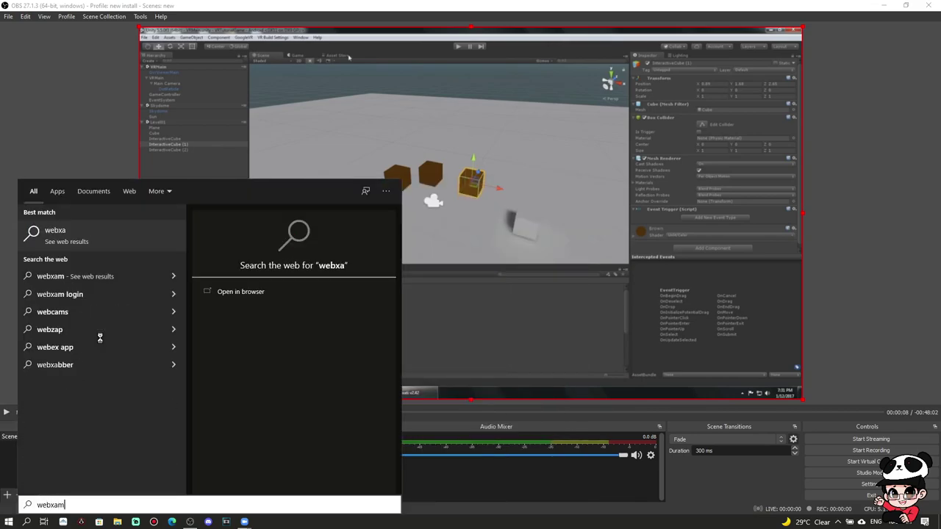
pyautogui.press('BackSpace')
pyautogui.press('BackSpace')
pyautogui.press('BackSpace')
pyautogui.write('ca')
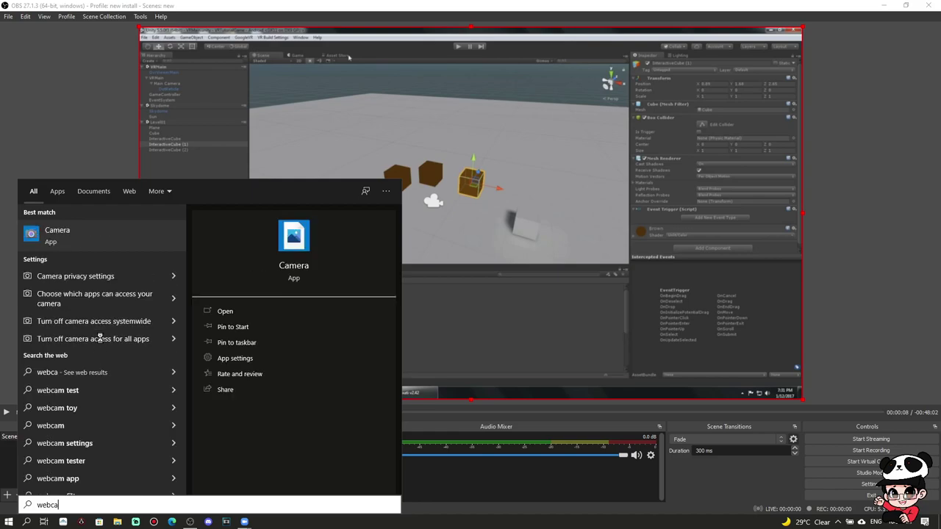
# Replace the Windows search term with "ndi webca" to look for the NDI webcam tool
pyautogui.press('BackSpace')
pyautogui.press('BackSpace')
pyautogui.press('BackSpace')
pyautogui.press('BackSpace')
pyautogui.press('BackSpace')
pyautogui.write('ndi we')
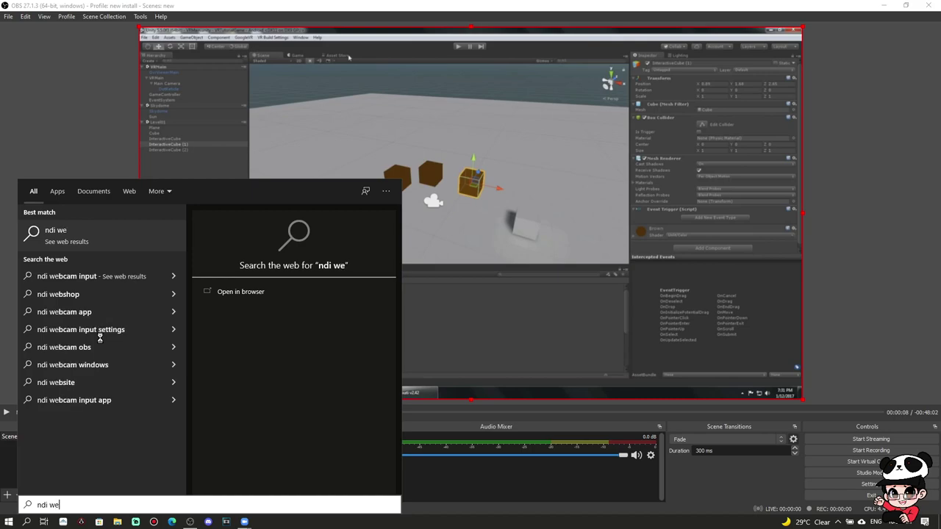
pyautogui.write('bca')
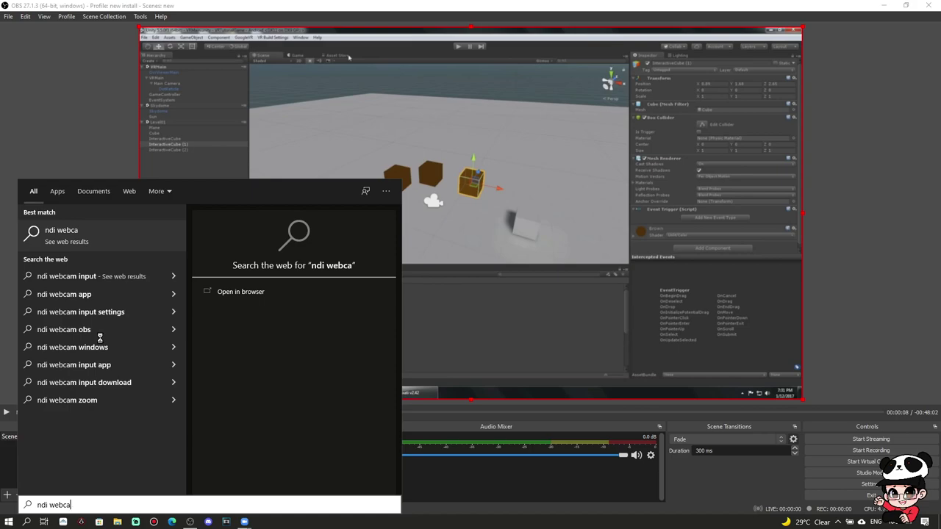
# Search Windows for "webcam input" instead
pyautogui.press('BackSpace')
pyautogui.press('BackSpace')
pyautogui.press('BackSpace')
pyautogui.press('BackSpace')
pyautogui.press('BackSpace')
pyautogui.press('BackSpace')
pyautogui.press('BackSpace')
pyautogui.press('BackSpace')
pyautogui.press('BackSpace')
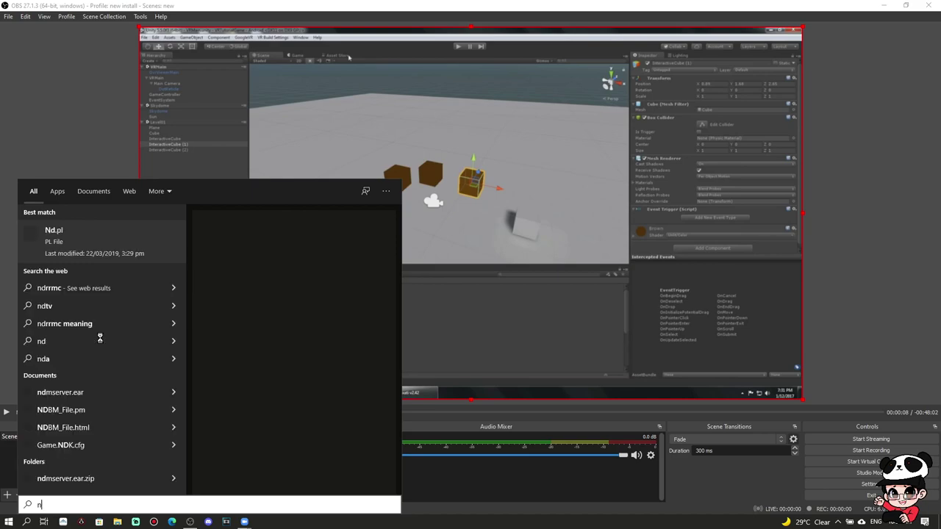
pyautogui.write('webca')
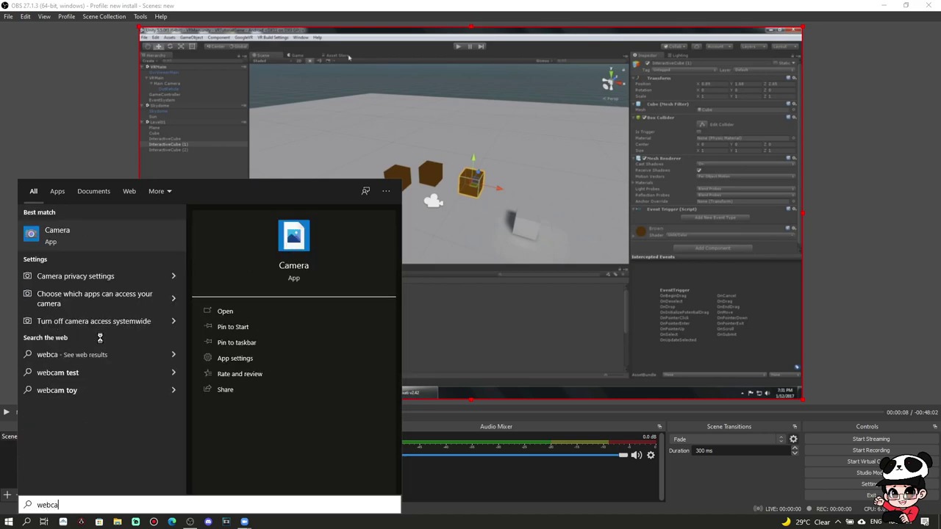
pyautogui.write('m inpug')
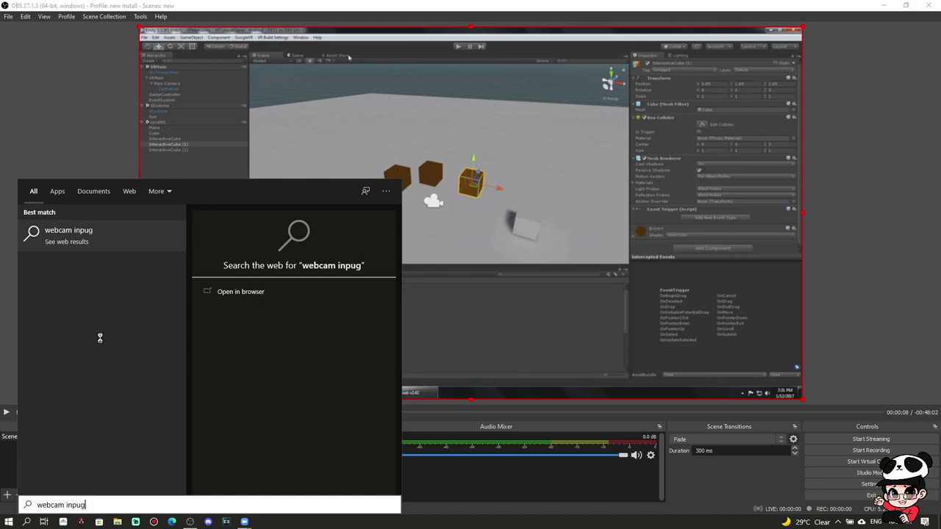
pyautogui.press('BackSpace')
pyautogui.write('t')
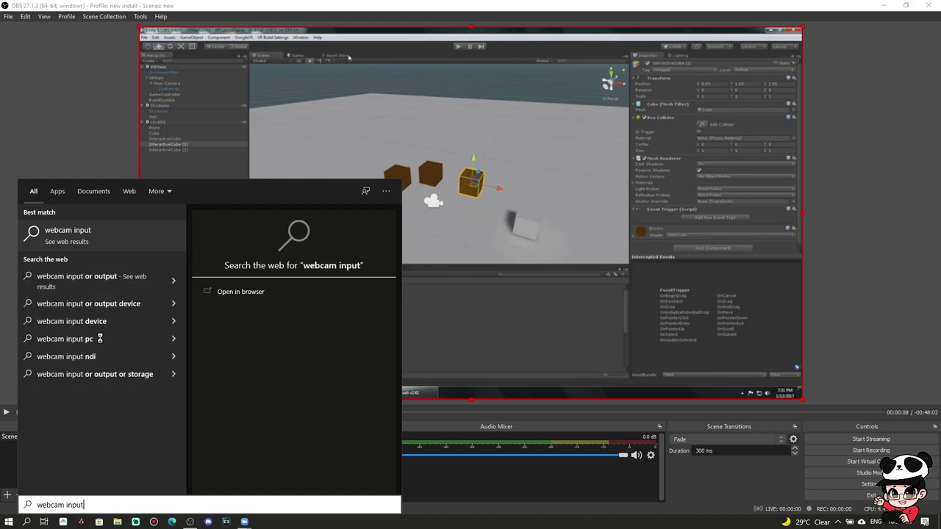
# Clear the Windows search and search for "webcam" alone
pyautogui.press('BackSpace')
pyautogui.press('BackSpace')
pyautogui.press('BackSpace')
pyautogui.press('BackSpace')
pyautogui.press('BackSpace')
pyautogui.press('BackSpace')
pyautogui.press('BackSpace')
pyautogui.press('BackSpace')
pyautogui.press('BackSpace')
pyautogui.press('BackSpace')
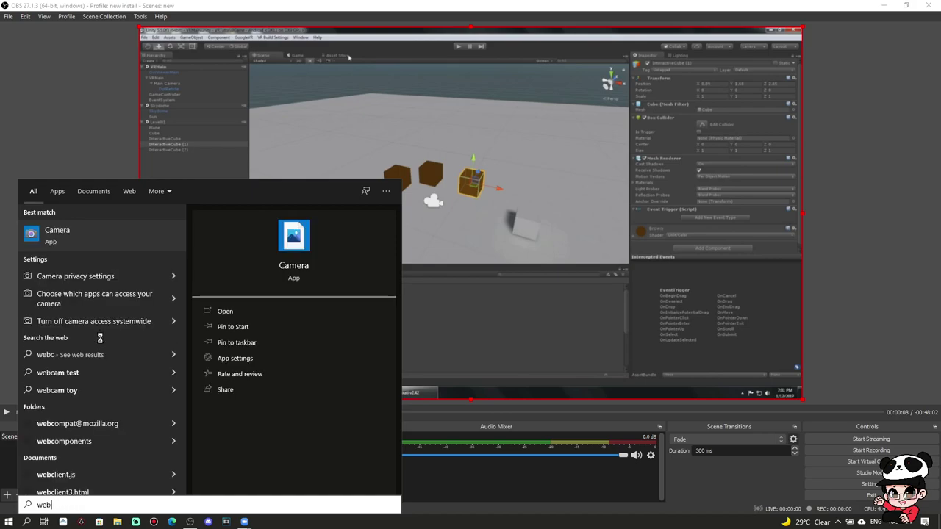
pyautogui.press('BackSpace')
pyautogui.press('BackSpace')
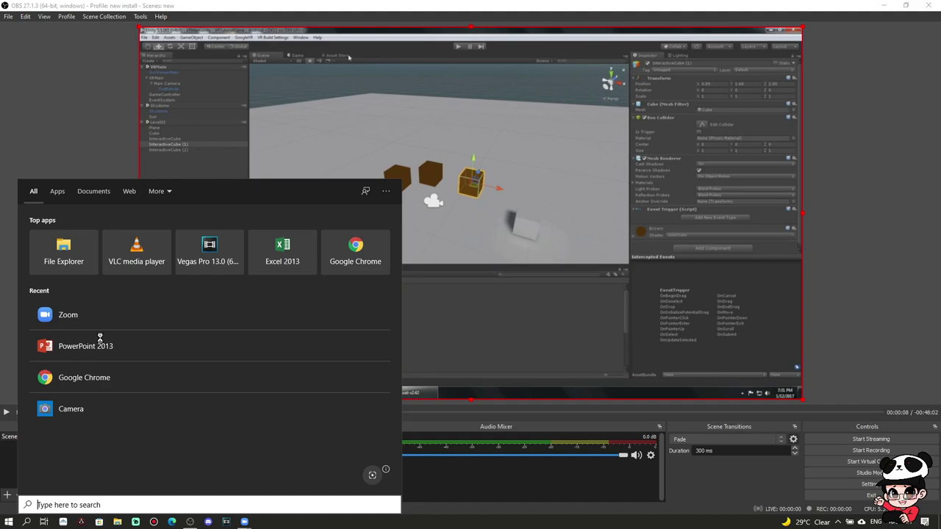
pyautogui.write('we')
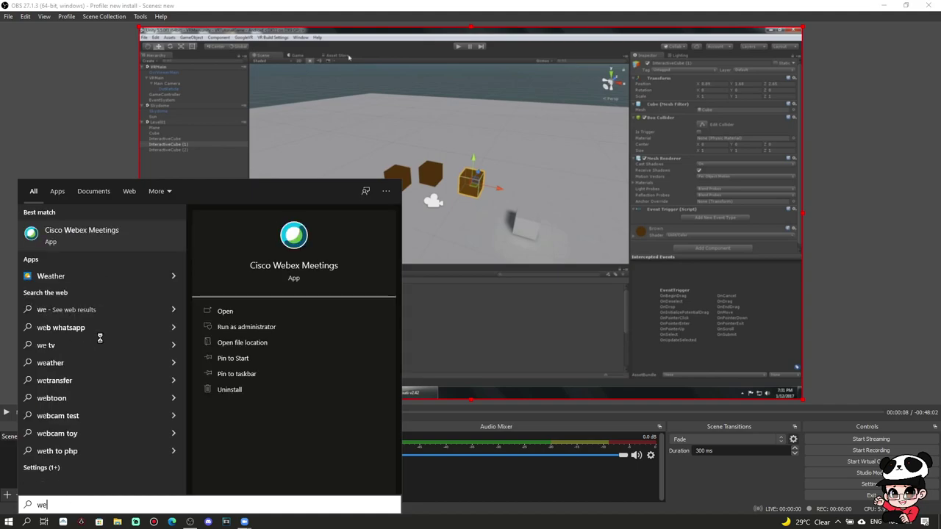
pyautogui.write('b')
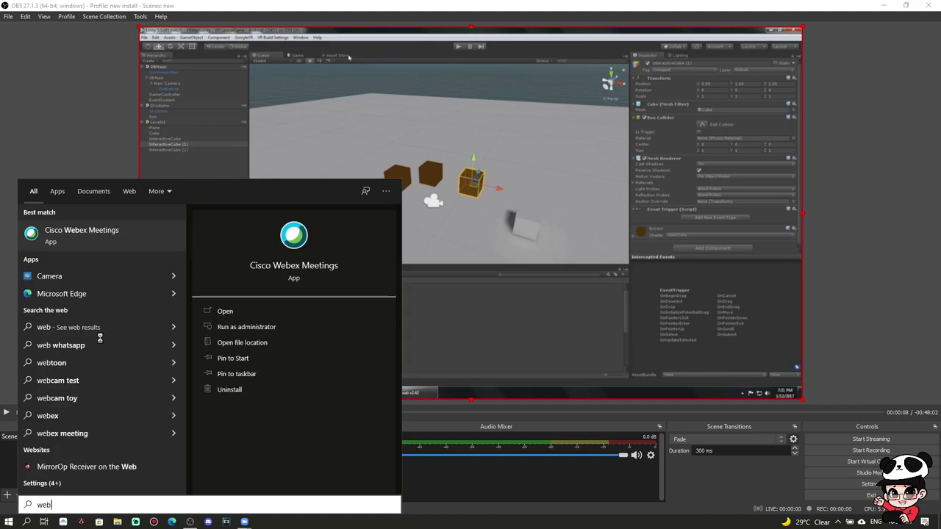
pyautogui.write('cam')
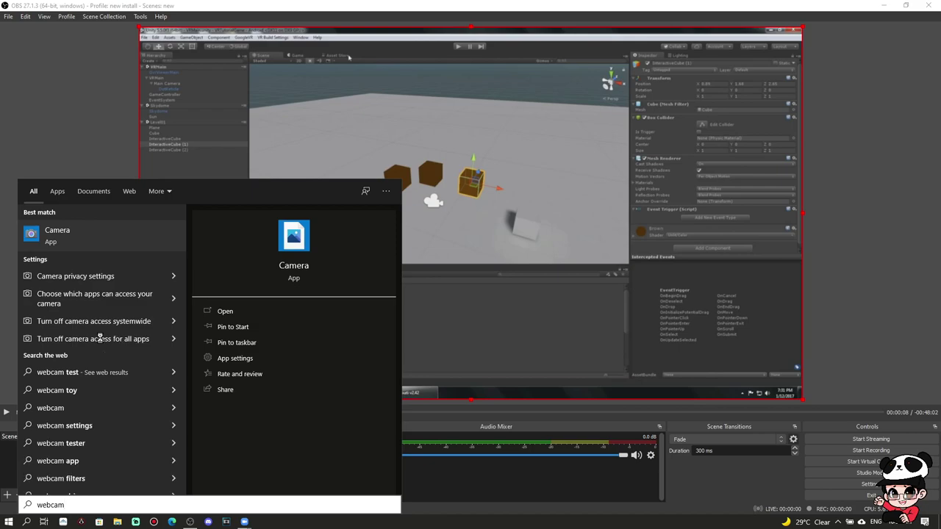
# Search Windows for "webcam input" once more, and close the File Explorer window showing the NDI 5 Tools Webcam Input folder
pyautogui.click(838, 522)
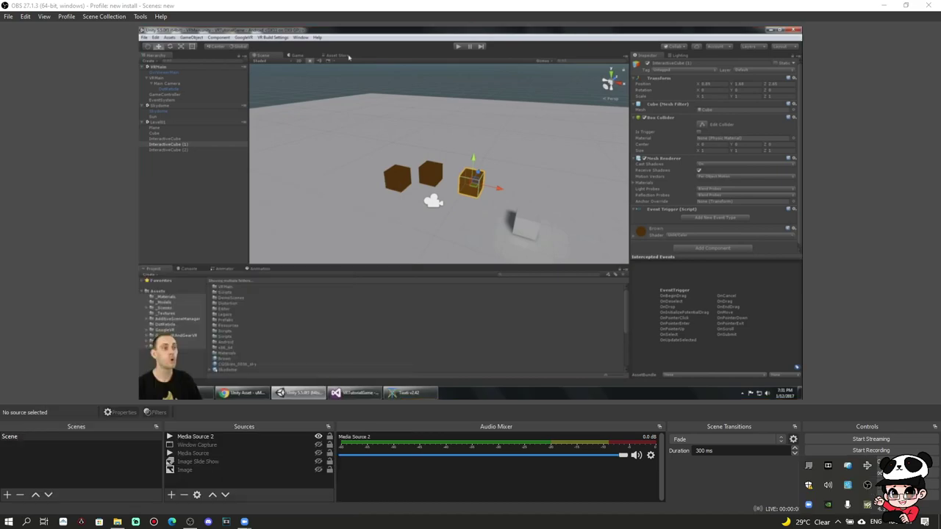
pyautogui.press('super')
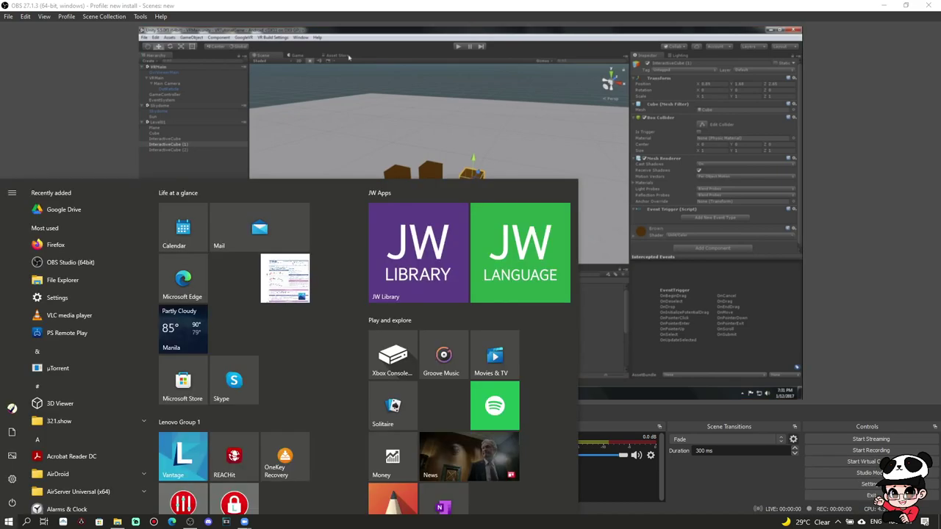
pyautogui.write('web')
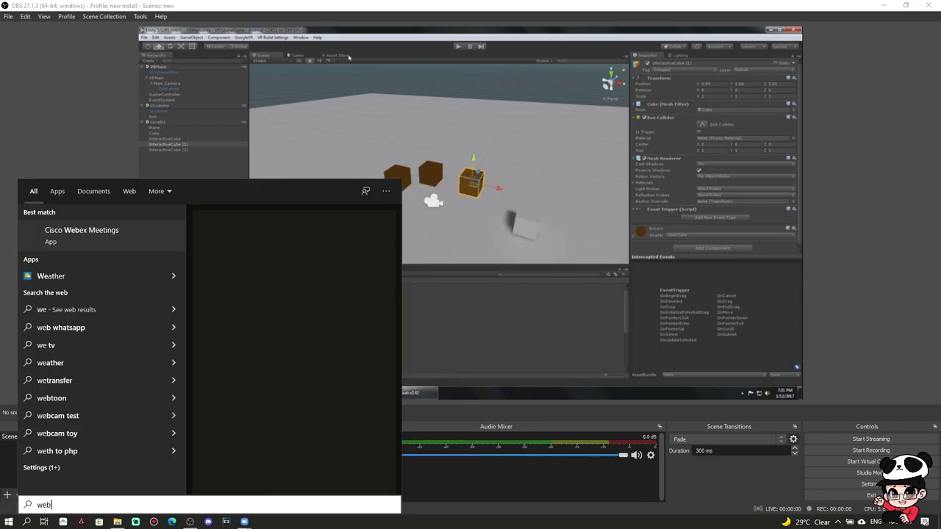
pyautogui.write('cam input')
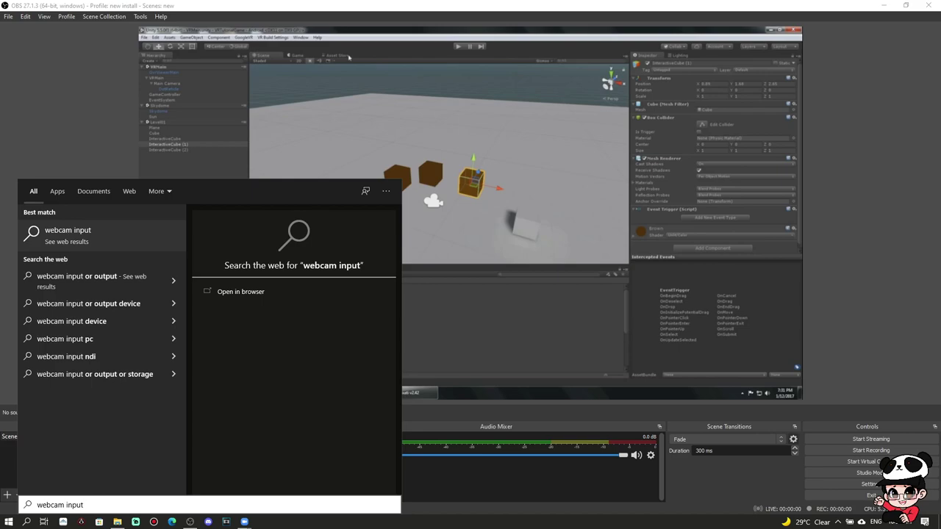
pyautogui.press('Escape')
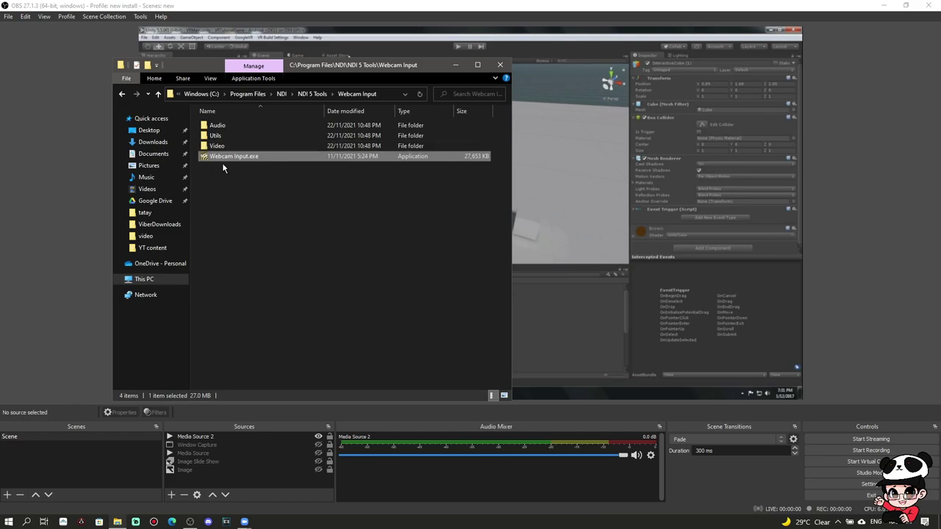
pyautogui.click(510, 68)
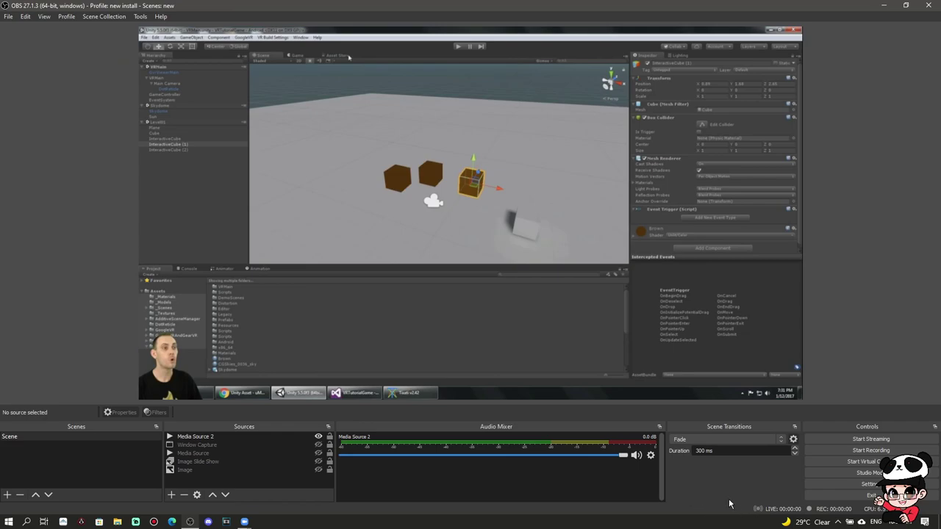
# Set the running NDI Webcam Input tool's source to this computer's OBS output
pyautogui.click(838, 522)
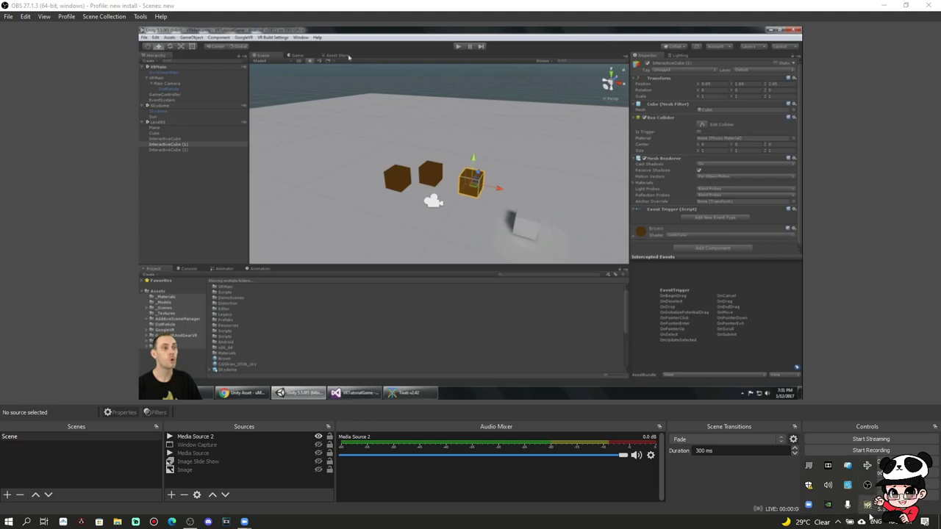
pyautogui.rightClick(867, 508)
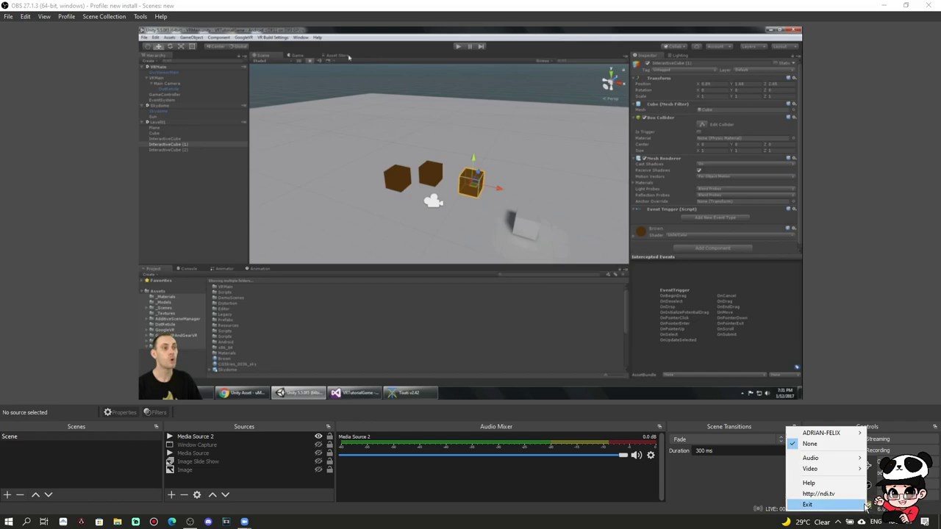
pyautogui.moveTo(861, 438)
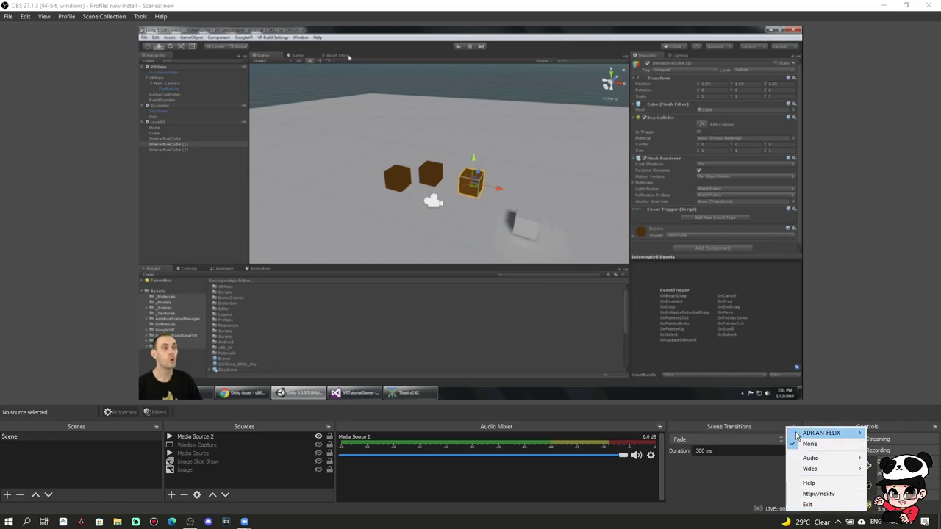
pyautogui.click(762, 437)
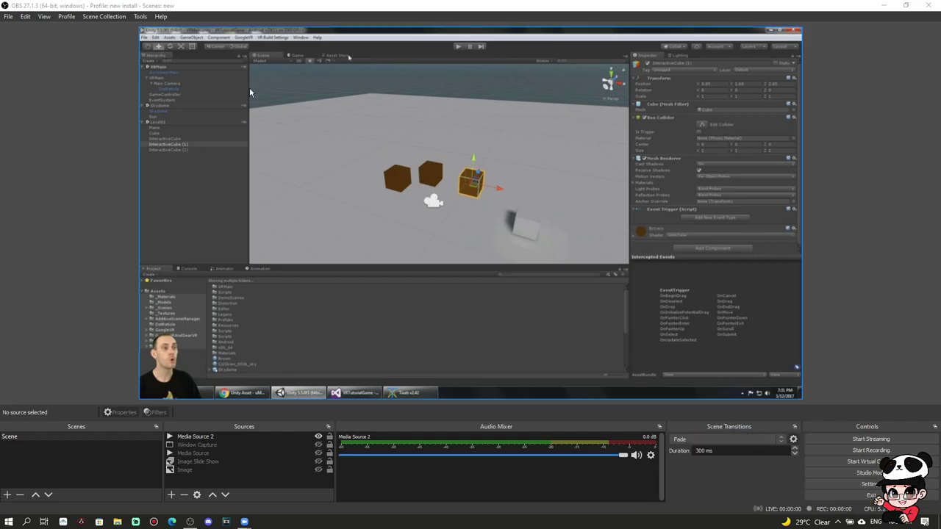
# Check the Main Output name in OBS's NDI Output settings and close the dialog without changes
pyautogui.click(141, 17)
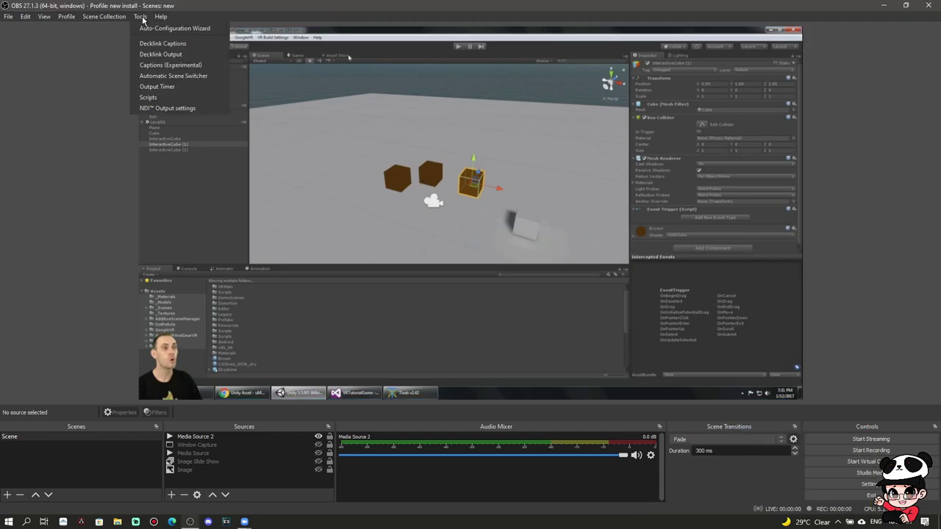
pyautogui.click(200, 110)
pyautogui.click(417, 251)
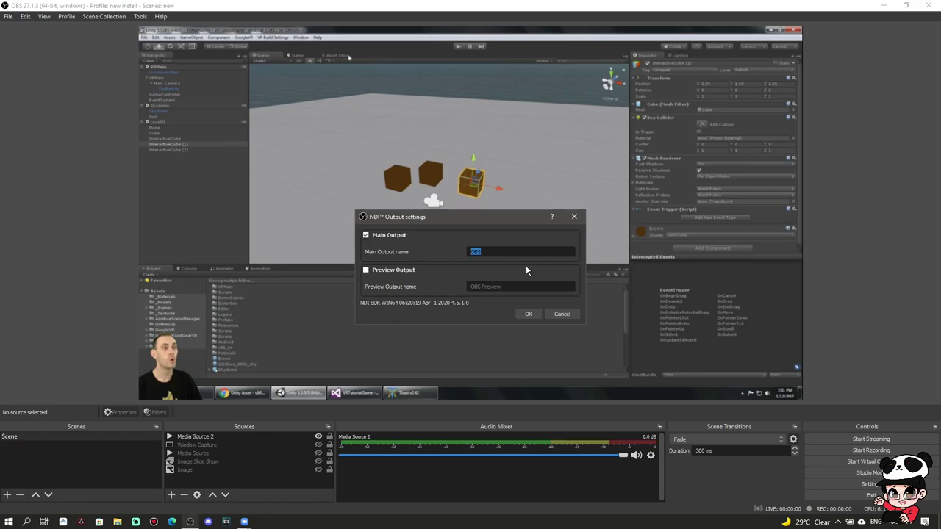
pyautogui.click(574, 216)
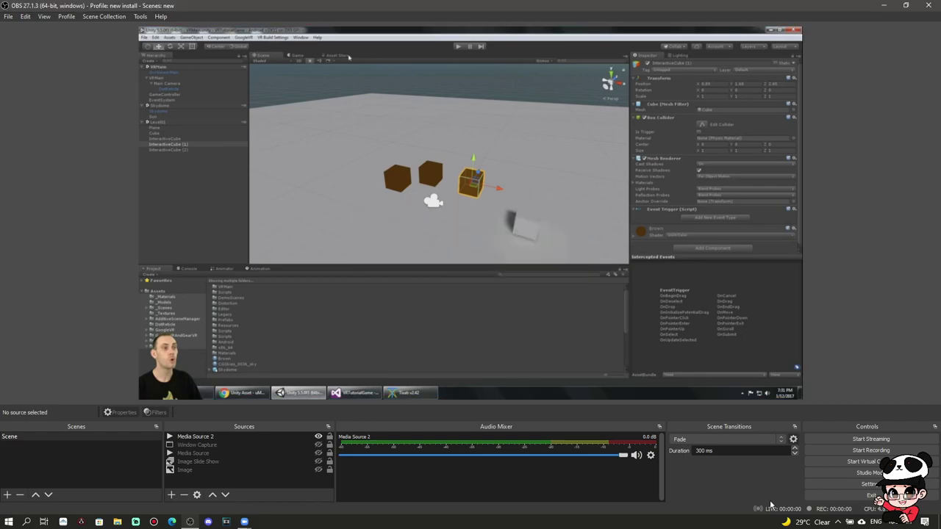
# Review the source, audio and video options offered by the NDI Webcam Input tool
pyautogui.click(838, 522)
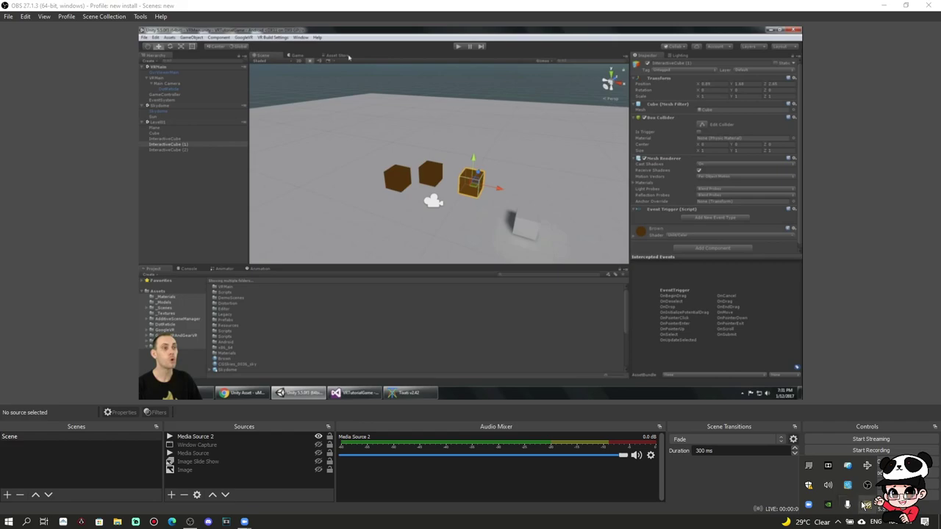
pyautogui.rightClick(864, 505)
pyautogui.moveTo(831, 428)
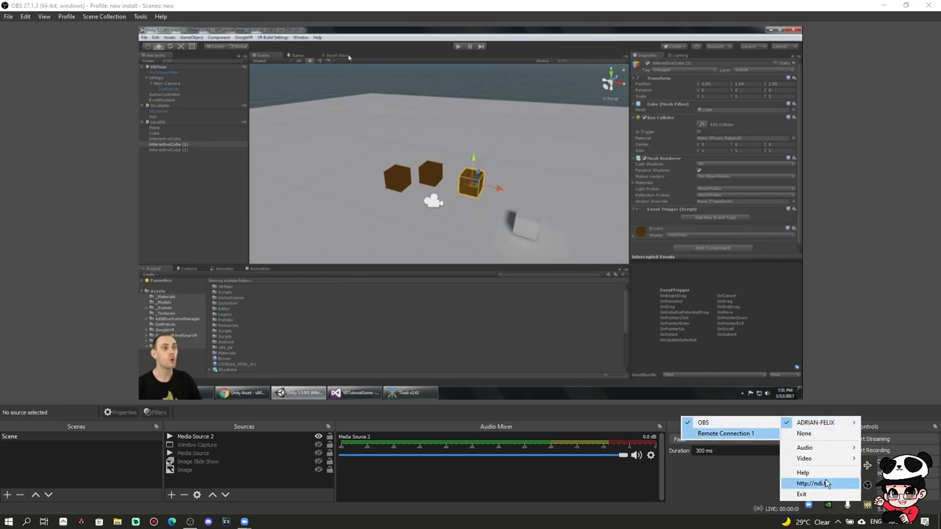
pyautogui.moveTo(835, 450)
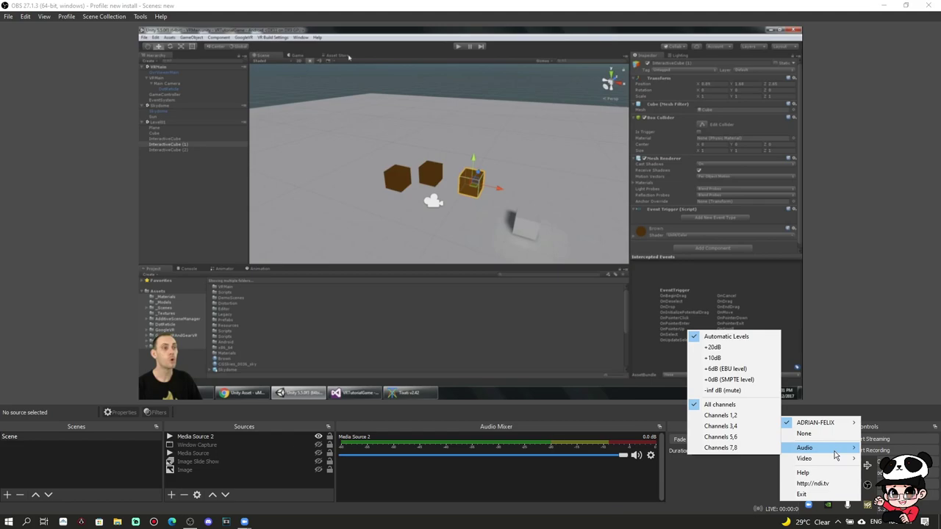
pyautogui.click(755, 360)
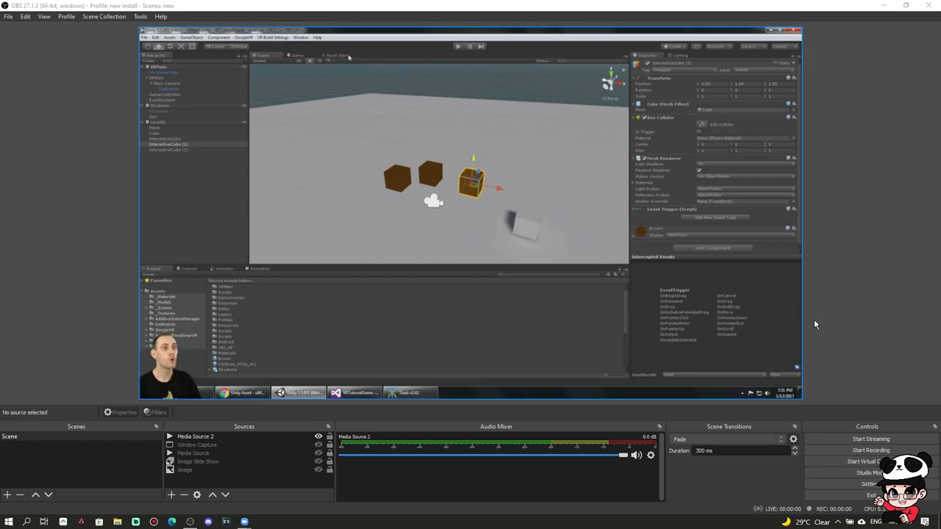
pyautogui.click(837, 522)
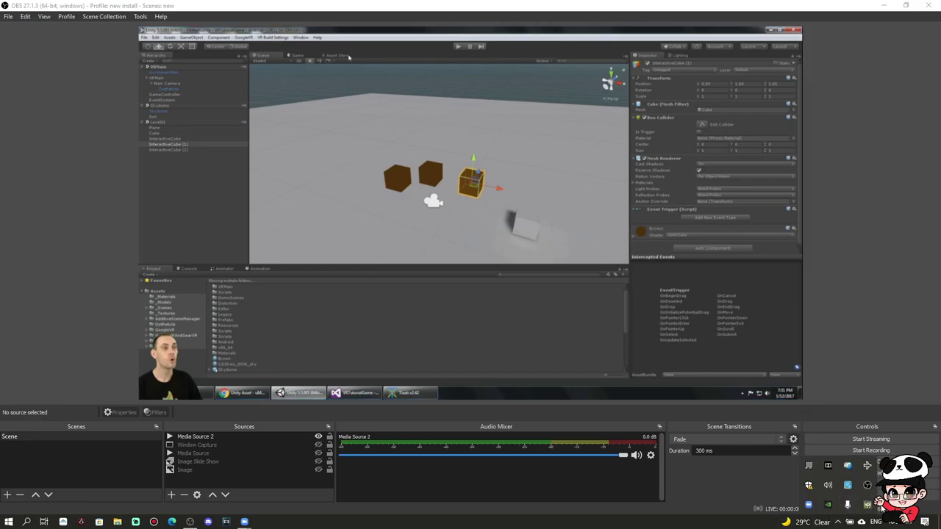
pyautogui.rightClick(867, 505)
pyautogui.moveTo(864, 468)
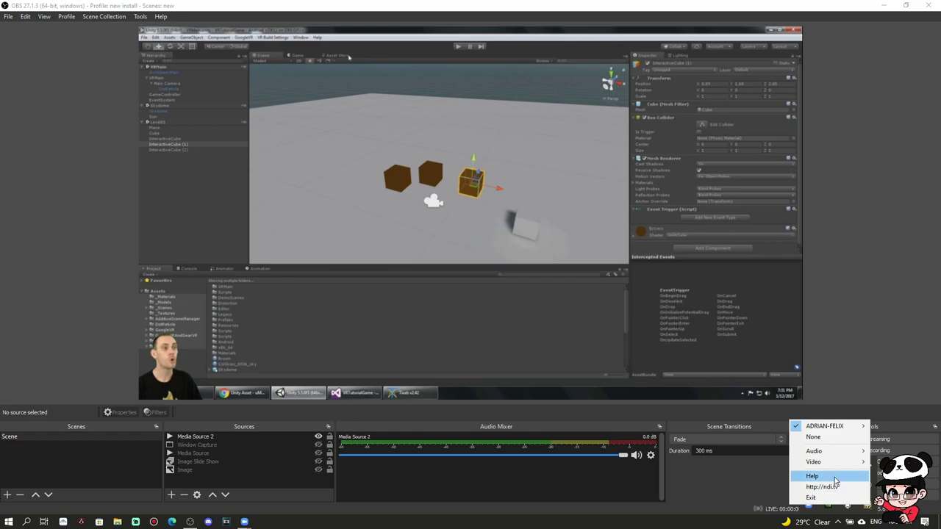
pyautogui.click(705, 472)
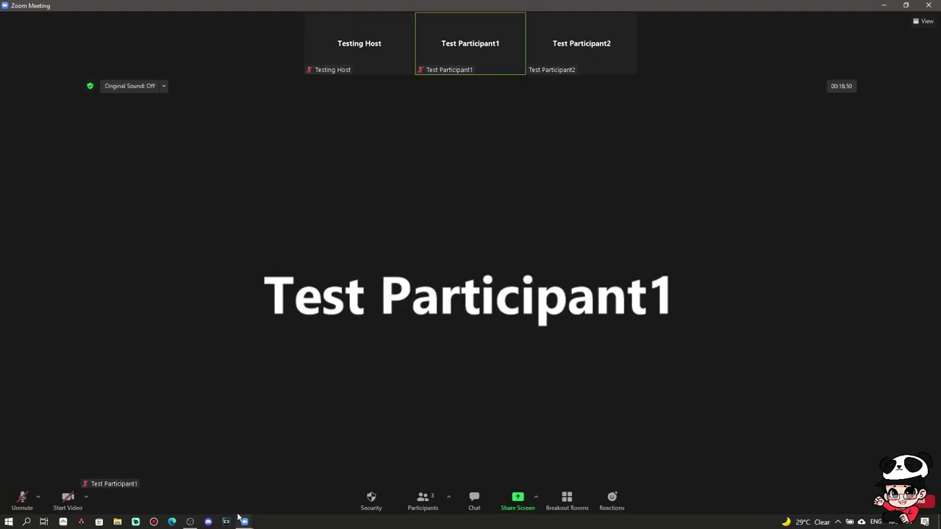
# Look through the cameras available in the Zoom meeting without changing the selection
pyautogui.click(87, 499)
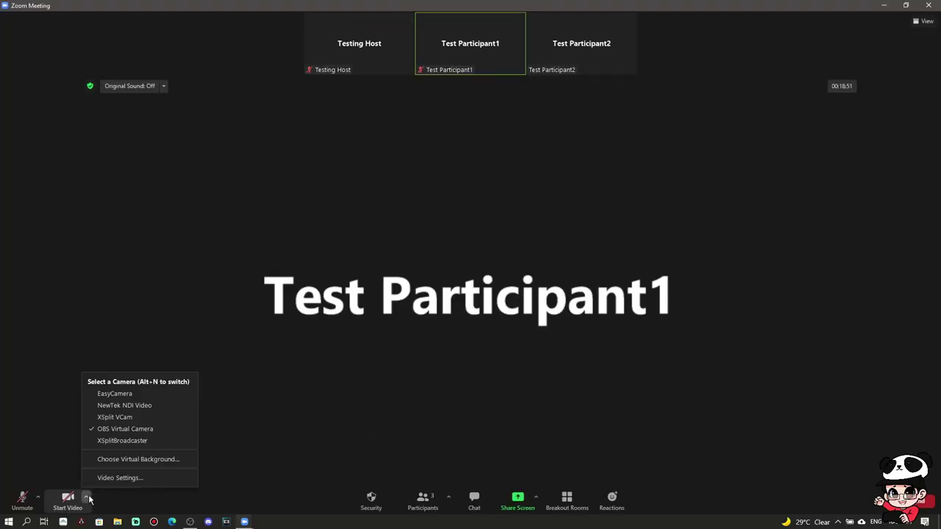
pyautogui.click(179, 440)
pyautogui.click(497, 469)
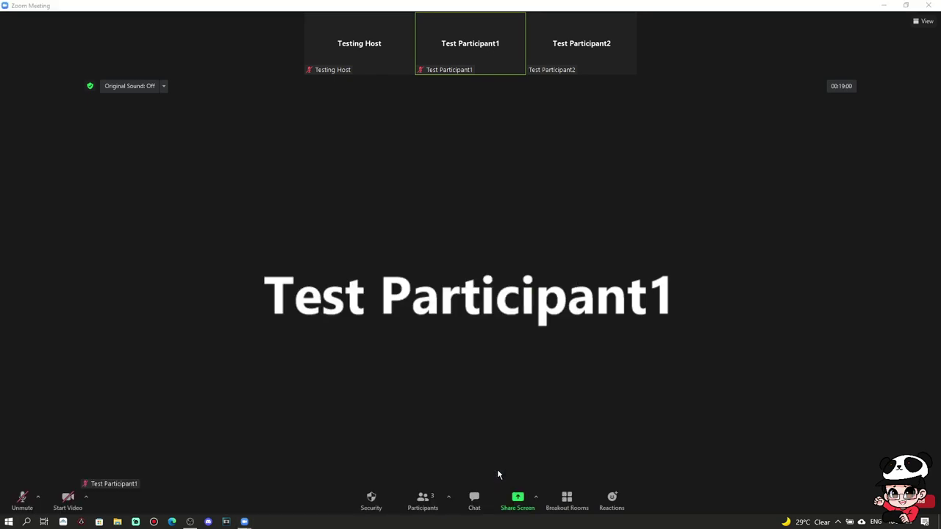
# Switch to OBS and check that NDI Webcam Input is running among the hidden background programs
pyautogui.hotkey('alt', 'Tab')
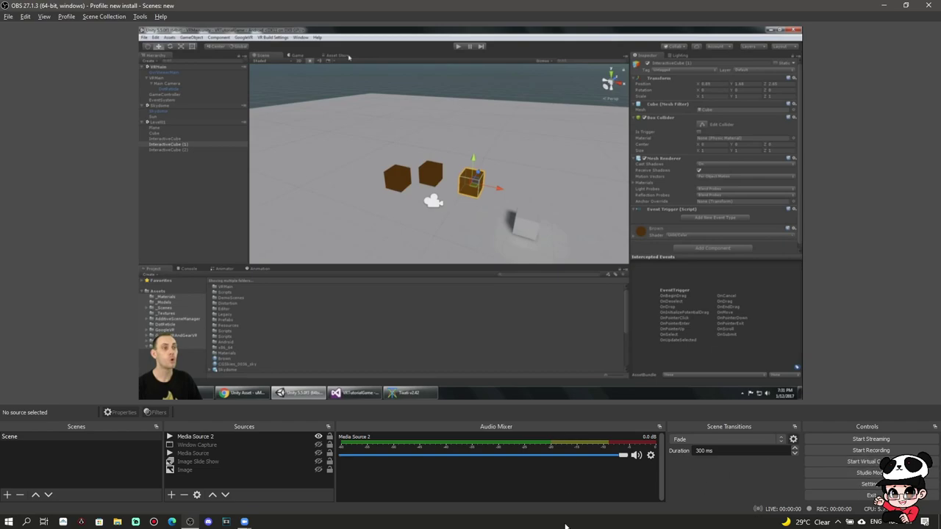
pyautogui.click(838, 522)
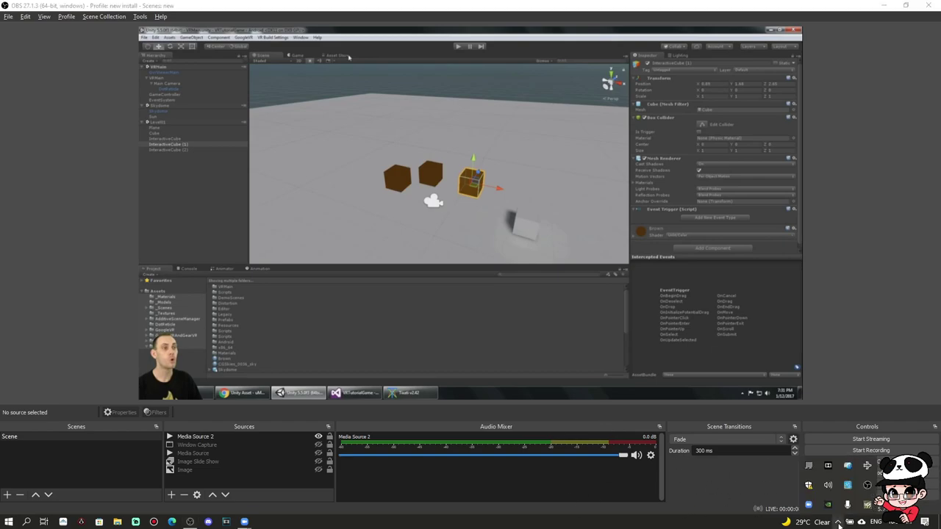
pyautogui.click(852, 506)
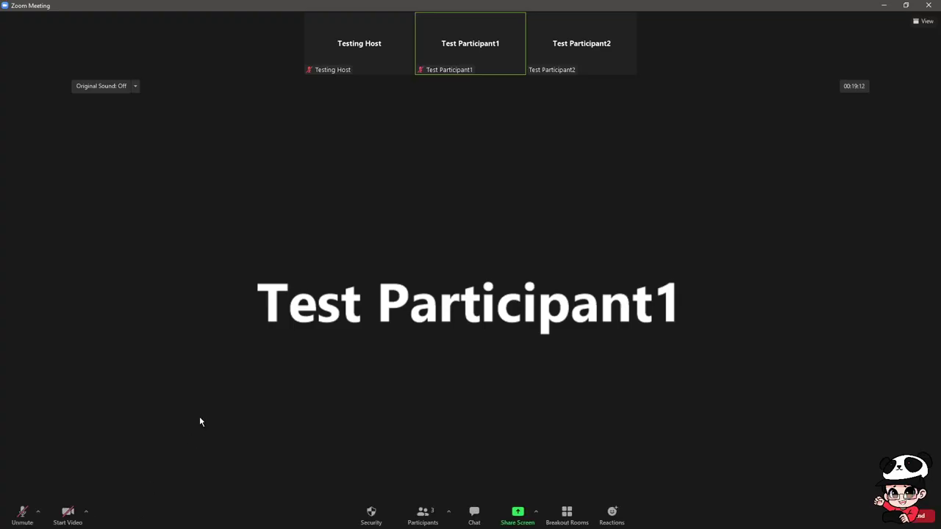
# In the Zoom meeting, select NewTek NDI Video as the camera and start the video
pyautogui.click(85, 513)
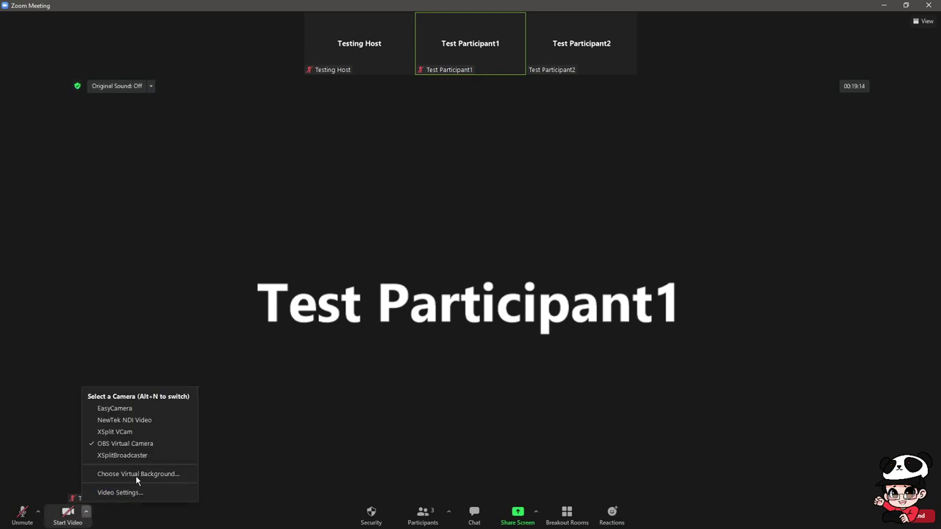
pyautogui.click(170, 427)
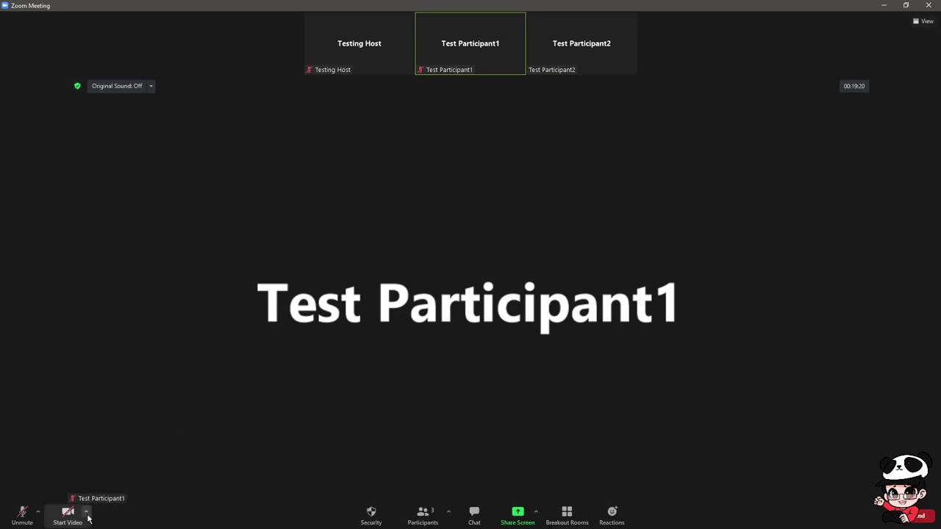
pyautogui.click(74, 518)
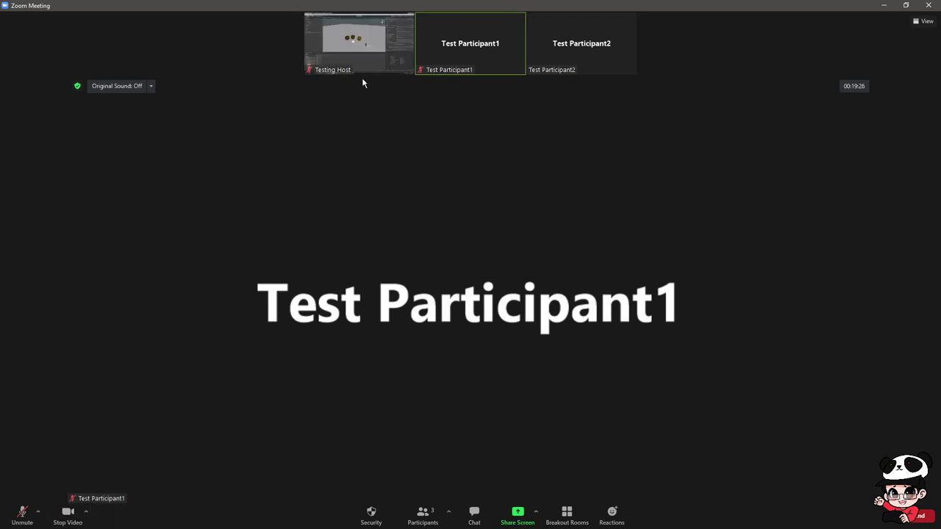
# Spotlight the Testing Host video for everyone and dismiss the unmute prompt
pyautogui.click(406, 20)
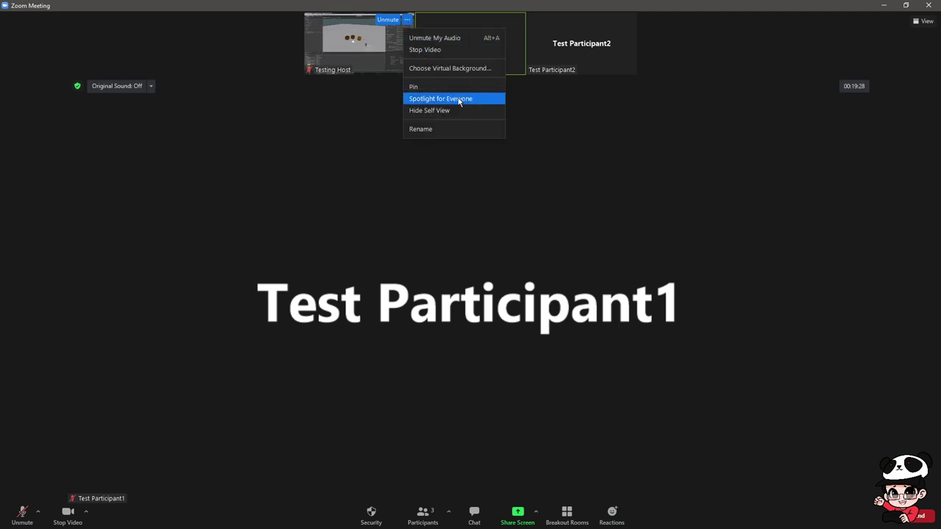
pyautogui.click(492, 99)
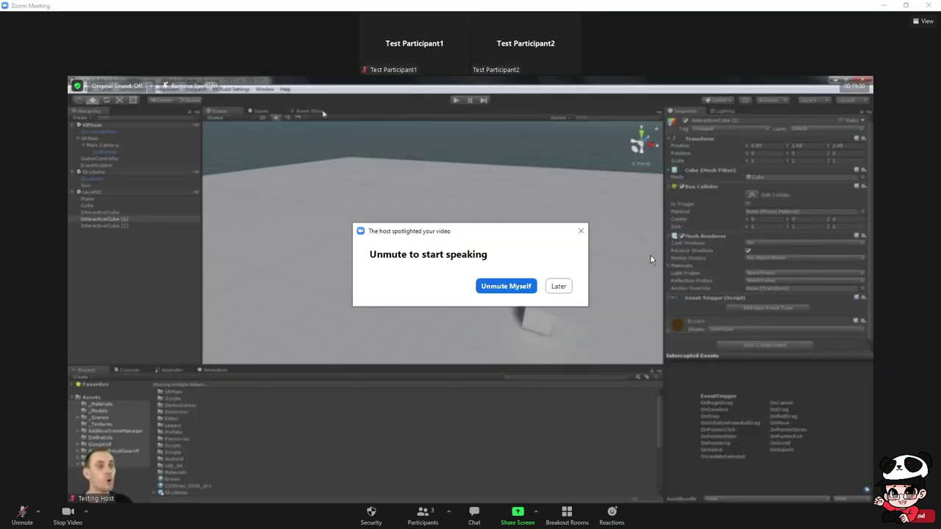
pyautogui.click(581, 231)
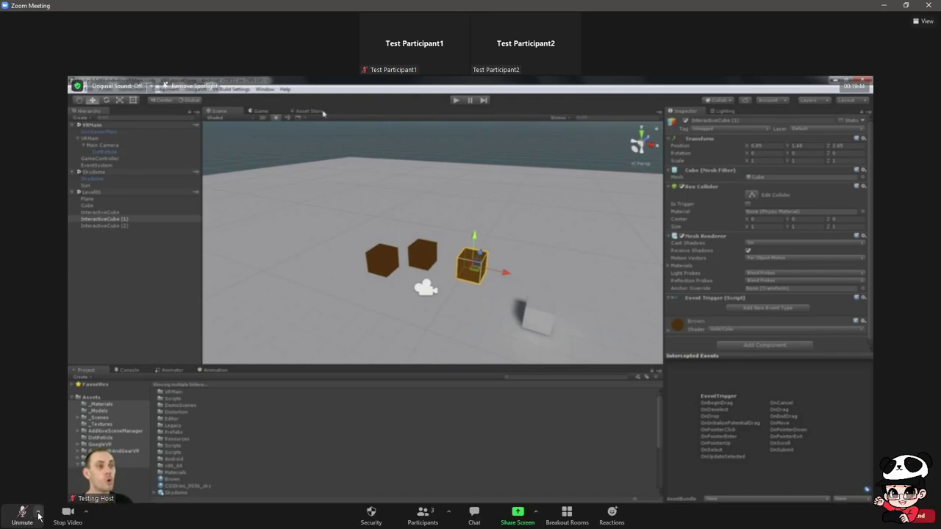
# Set the Zoom microphone to Line (NewTek NDI Audio) and check the selection in the microphone list
pyautogui.click(37, 512)
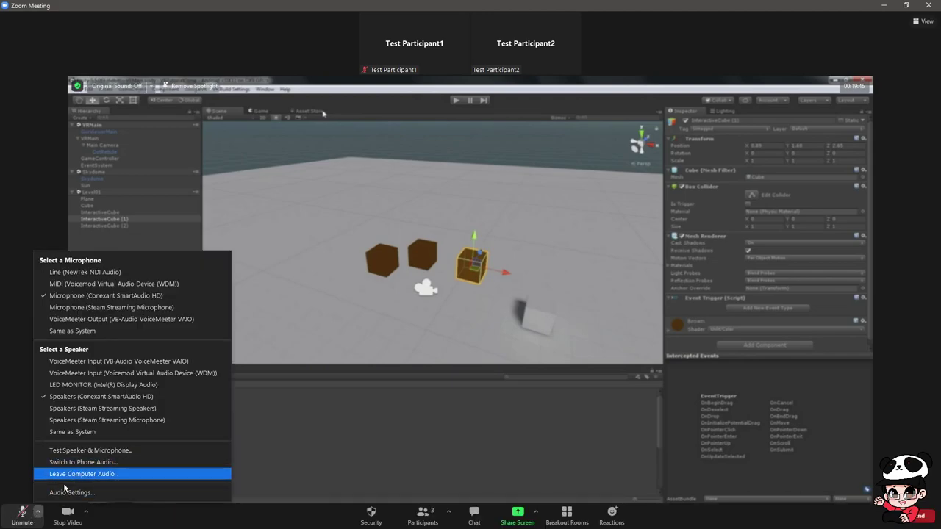
pyautogui.click(96, 274)
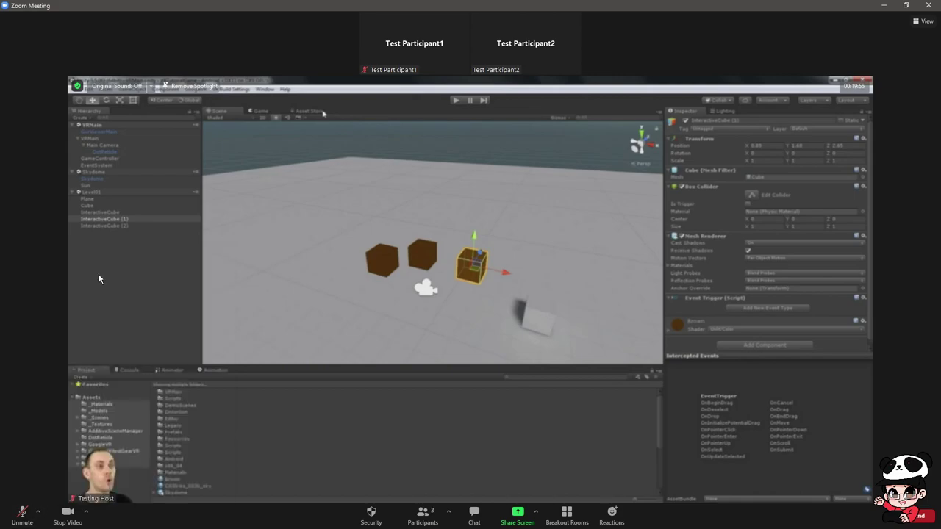
pyautogui.click(38, 513)
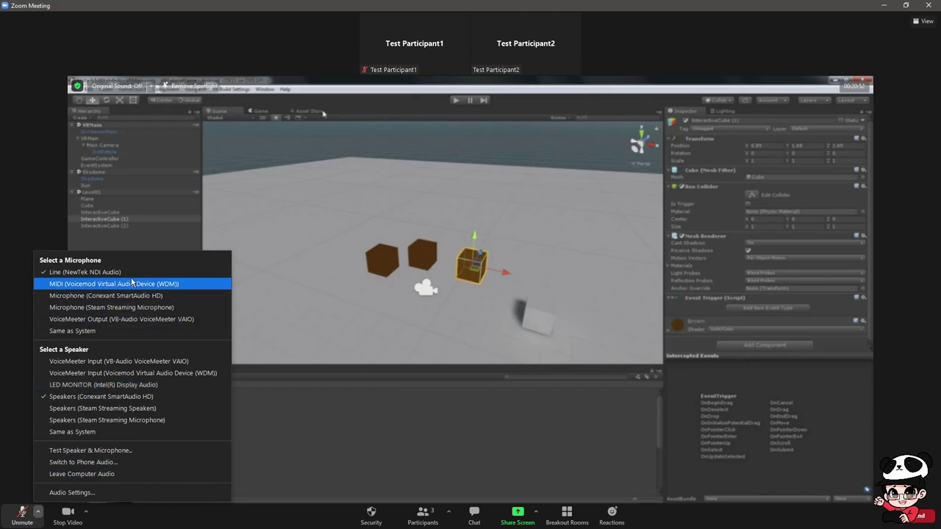
pyautogui.click(423, 341)
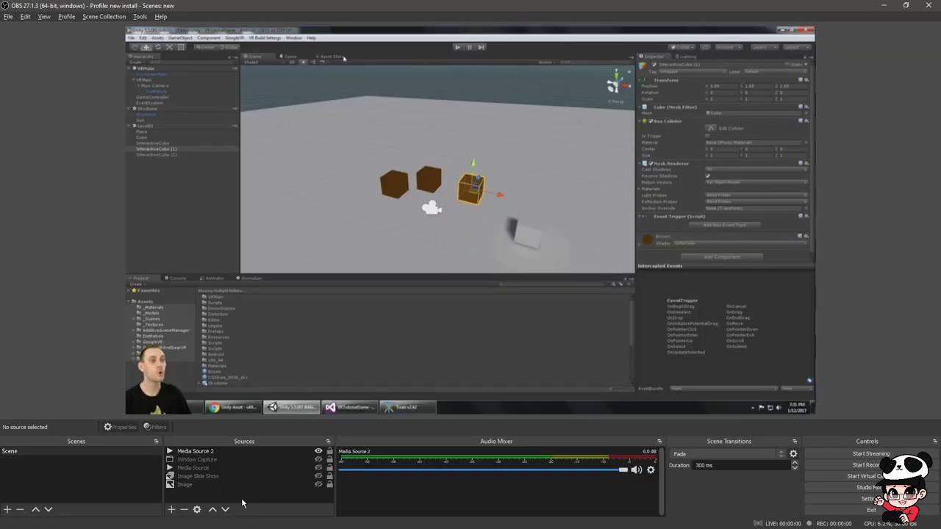
# In OBS, set the audio monitoring of Media Source 2 to Monitor Off, then unmute the microphone in the Zoom meeting
pyautogui.click(297, 451)
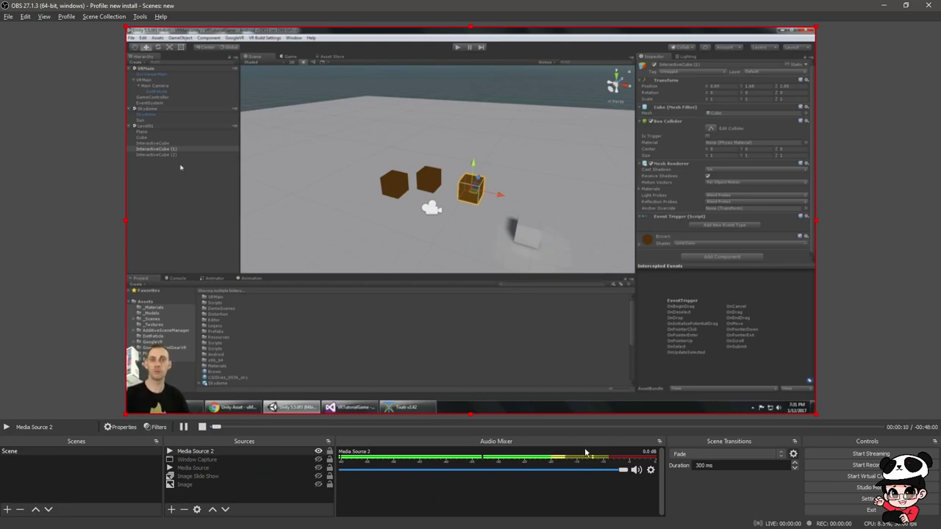
pyautogui.click(651, 472)
pyautogui.click(666, 462)
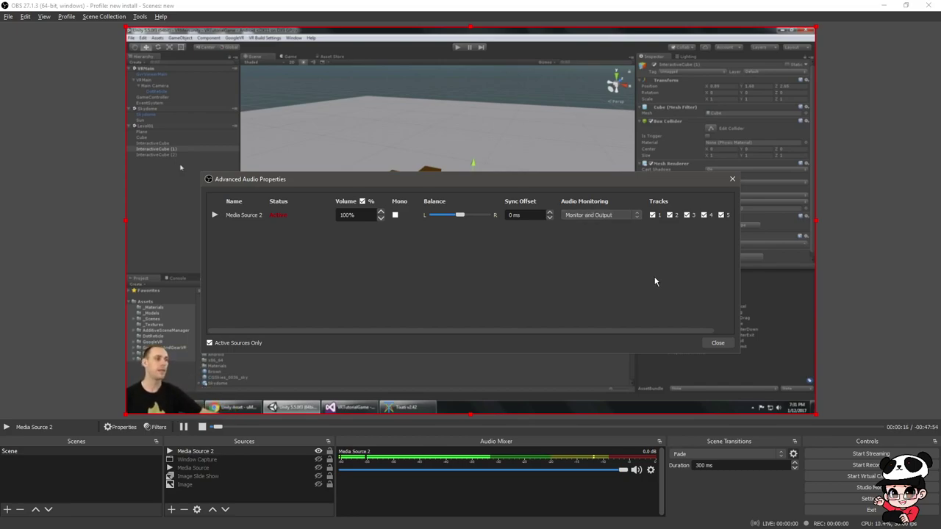
pyautogui.click(719, 343)
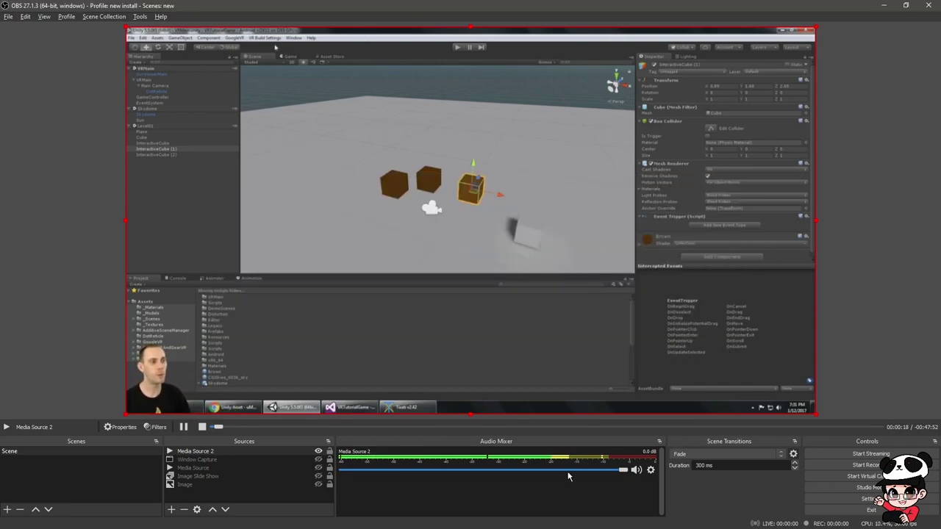
pyautogui.click(651, 471)
pyautogui.click(670, 466)
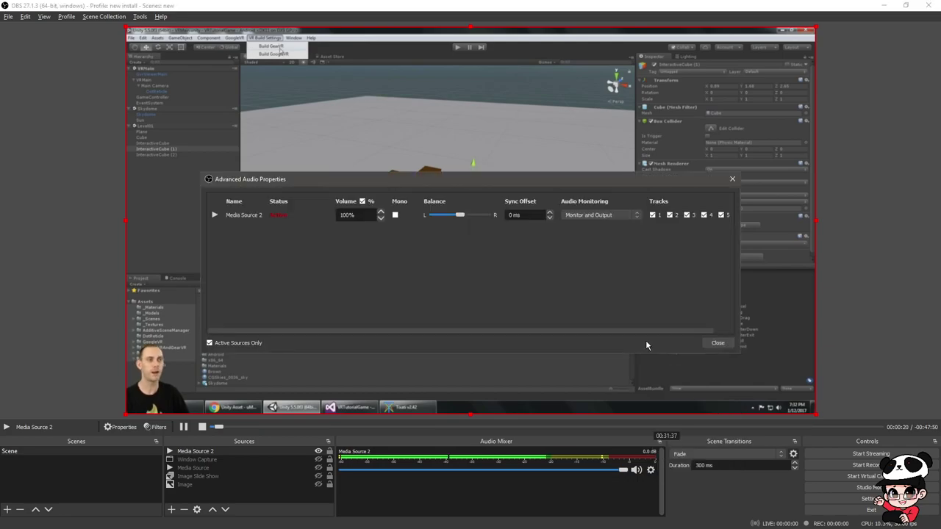
pyautogui.scroll(2, 608, 214)
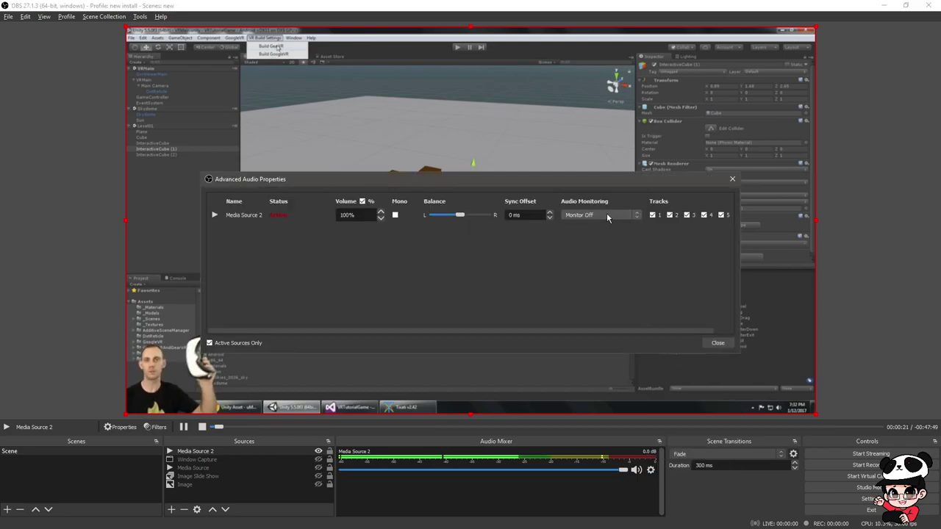
pyautogui.click(716, 343)
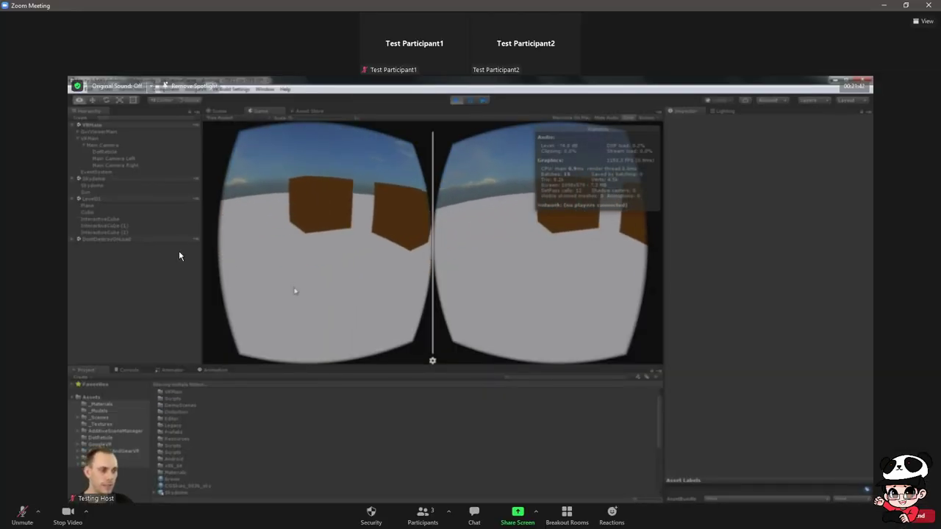
pyautogui.click(25, 514)
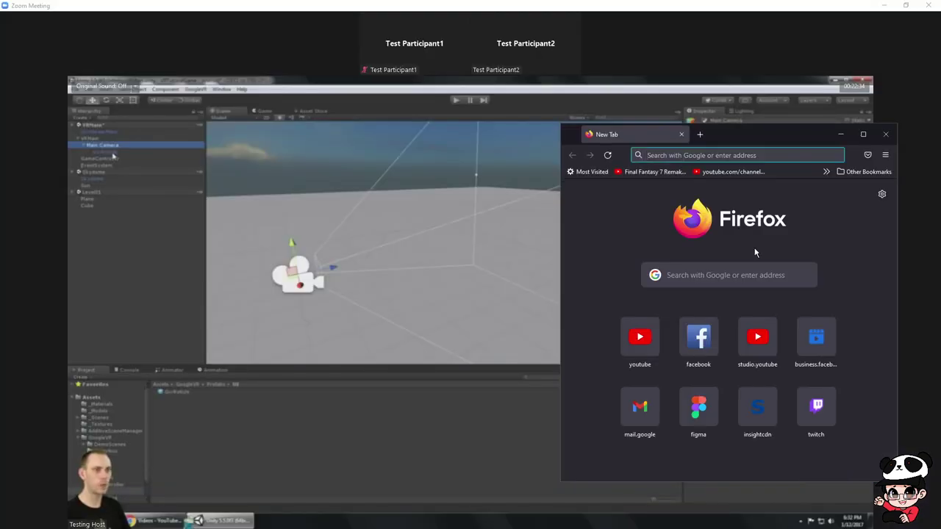
# In Firefox, open YouTube and search the web from the address bar for "all too well"
pyautogui.click(649, 368)
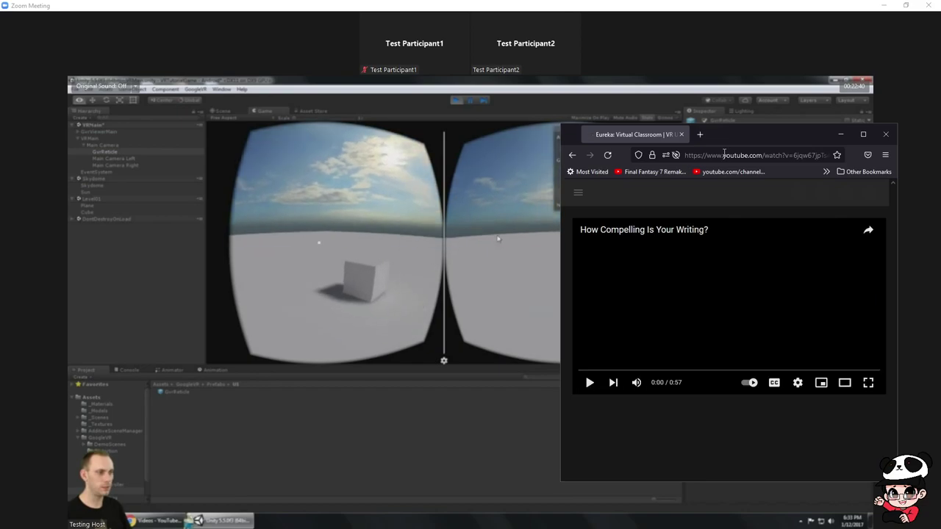
pyautogui.click(747, 155)
pyautogui.write('s')
pyautogui.press('BackSpace')
pyautogui.write('a')
pyautogui.press('BackSpace')
pyautogui.press('BackSpace')
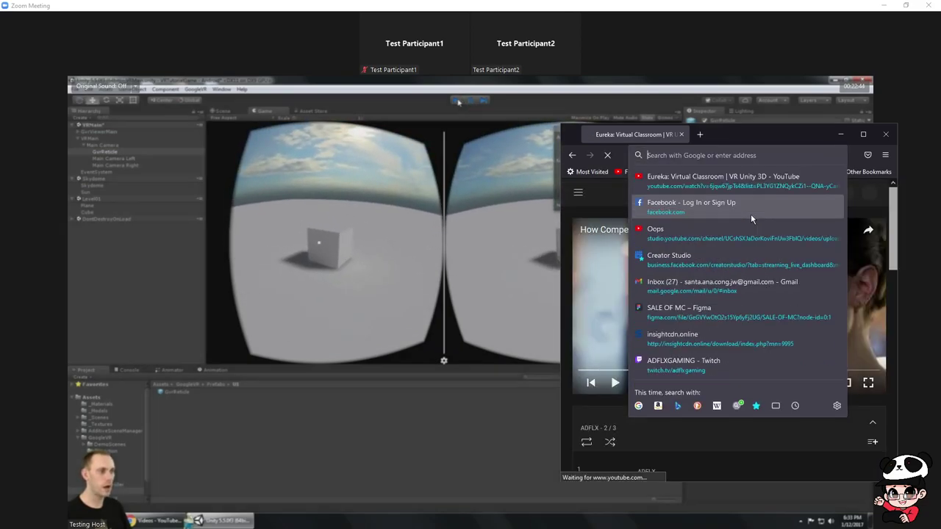
pyautogui.write('all')
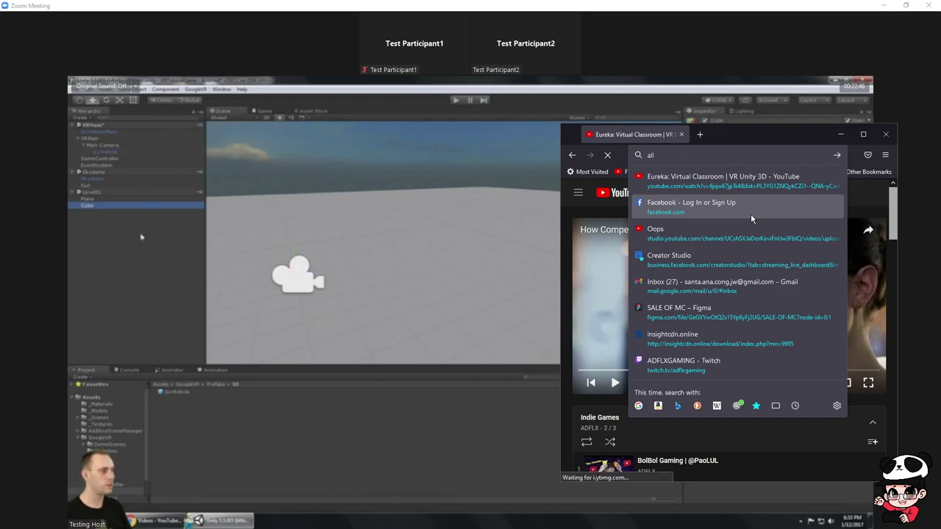
pyautogui.write(' too')
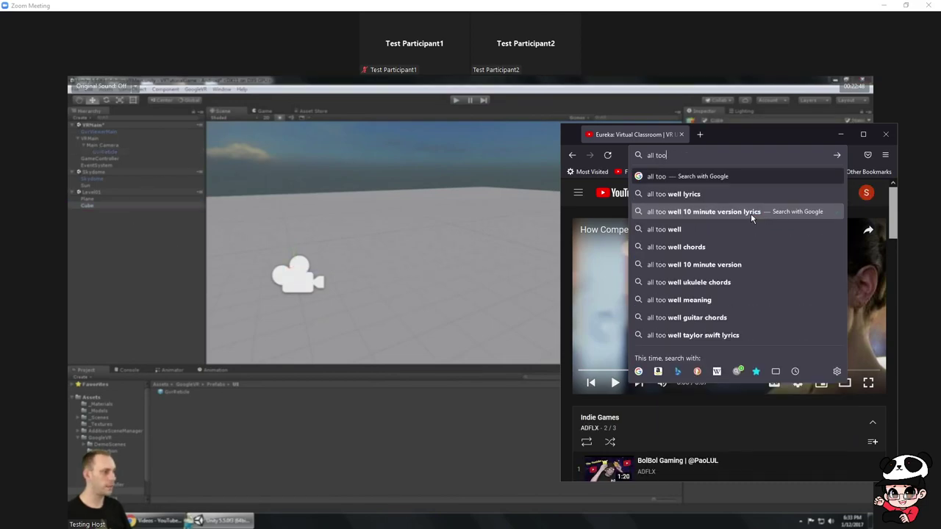
pyautogui.write(' well')
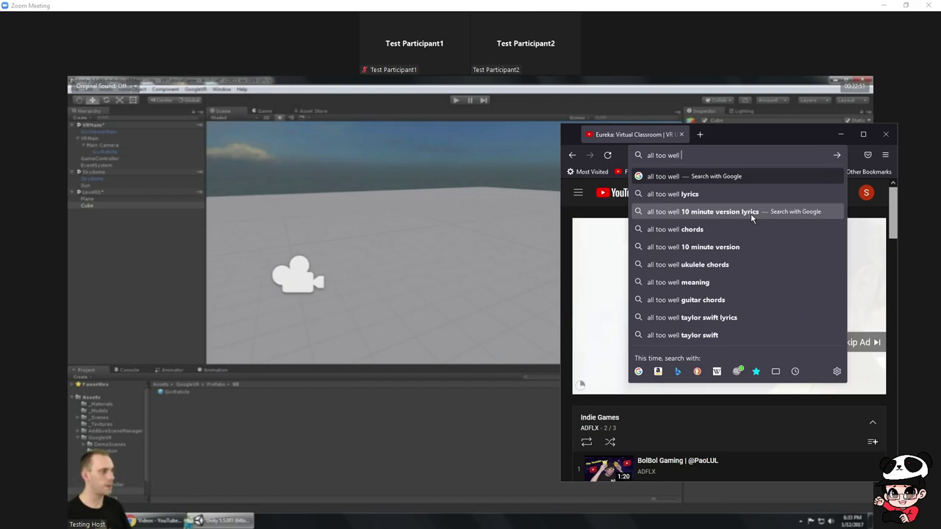
pyautogui.press('Return')
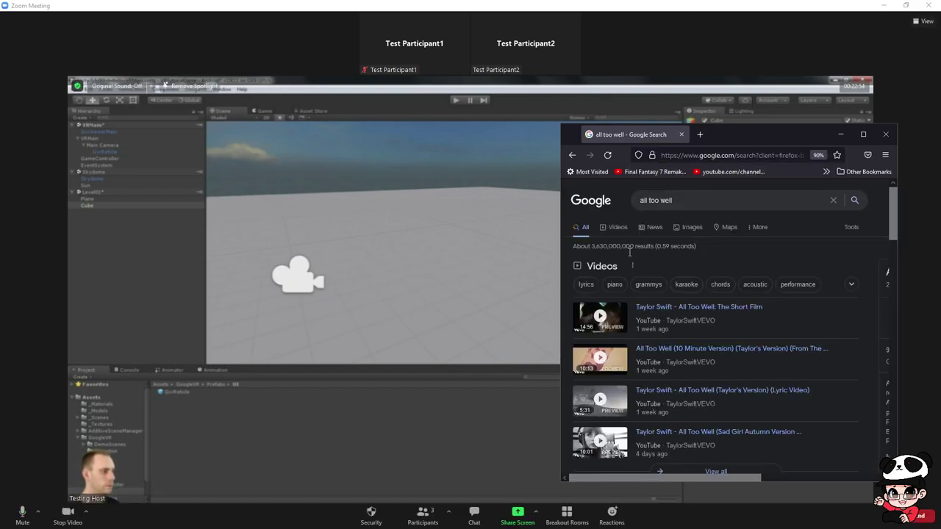
# Play "Taylor Swift - All Too Well: The Short Film" on YouTube, skip the ads and jump ahead to about 8:56
pyautogui.click(685, 307)
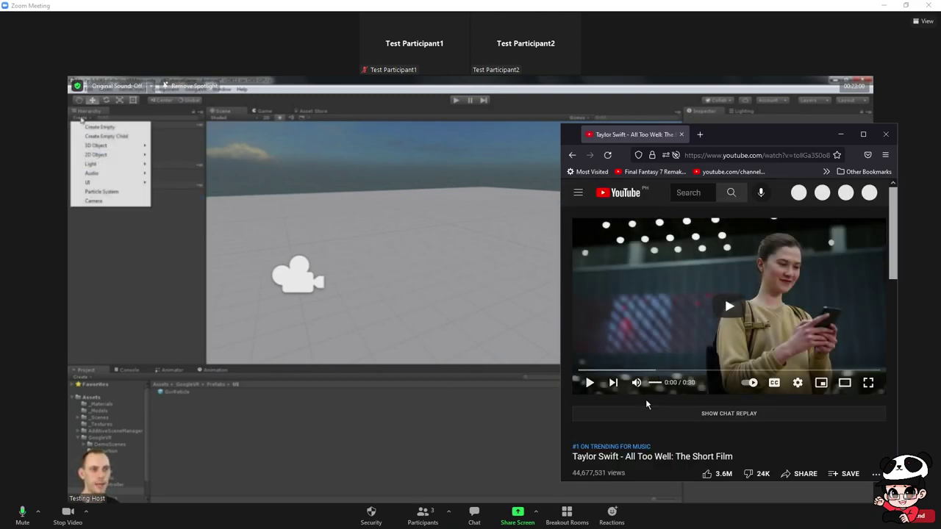
pyautogui.click(811, 353)
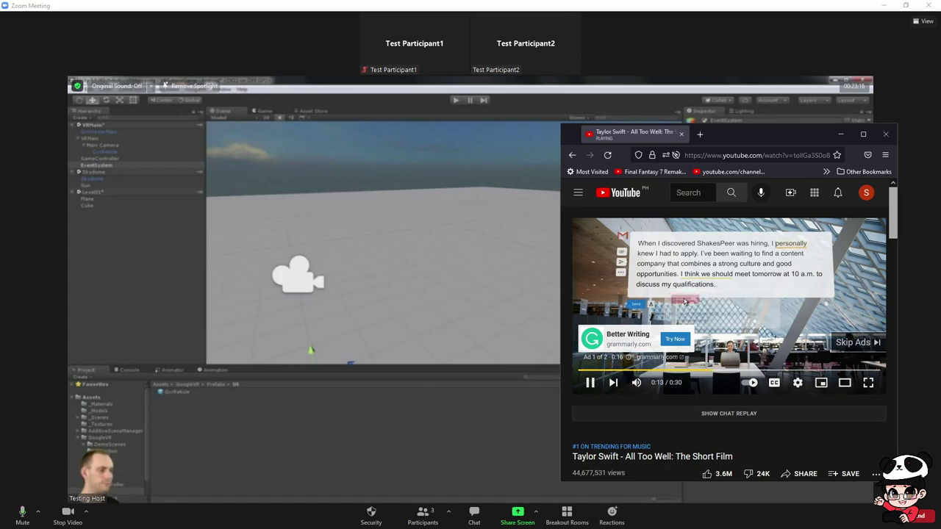
pyautogui.click(855, 342)
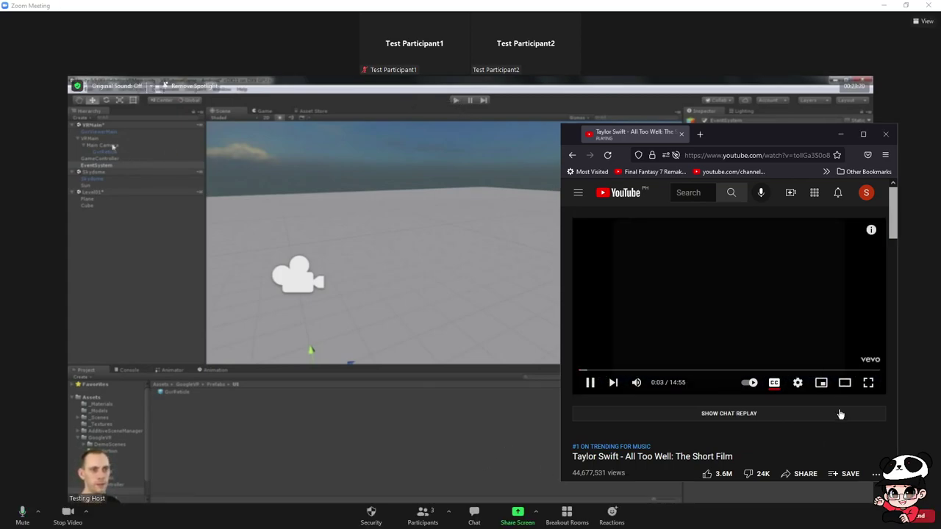
pyautogui.click(698, 371)
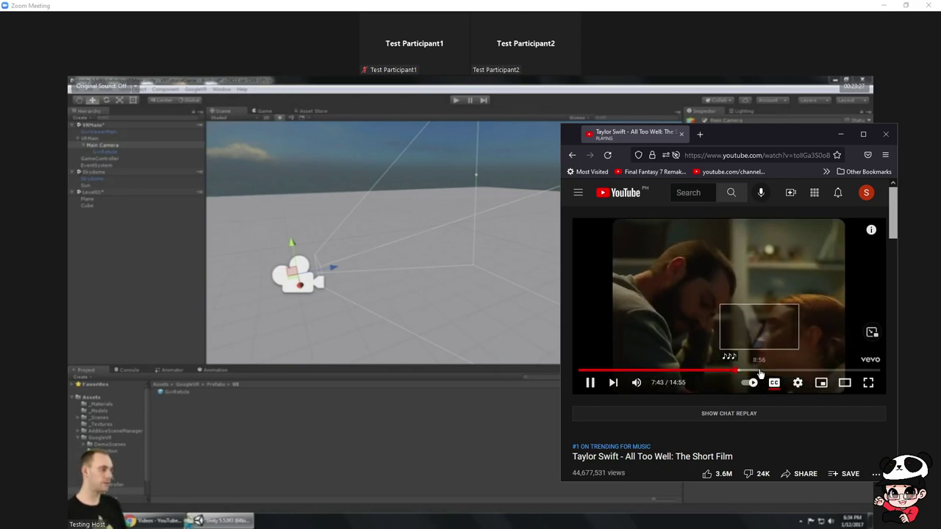
pyautogui.click(760, 372)
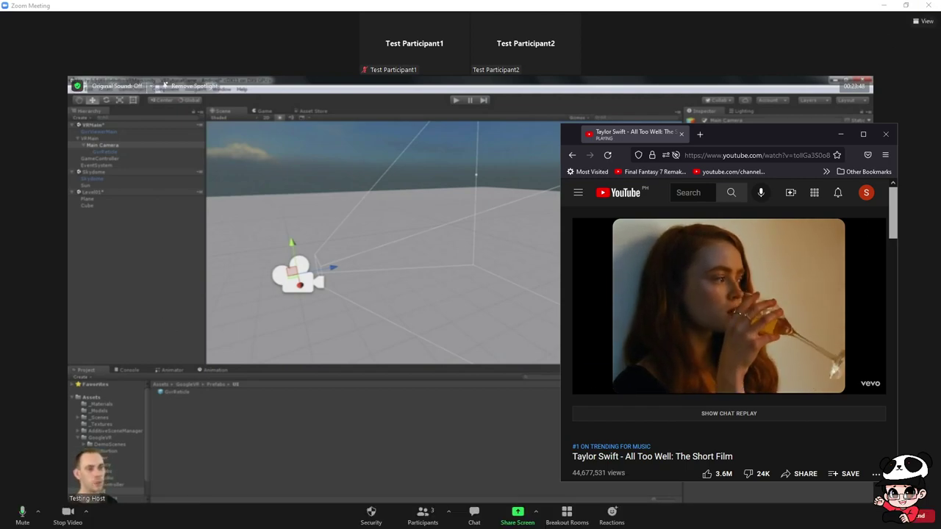
# Return to the Zoom meeting, open the screen sharing selection and enable Share sound
pyautogui.click(686, 525)
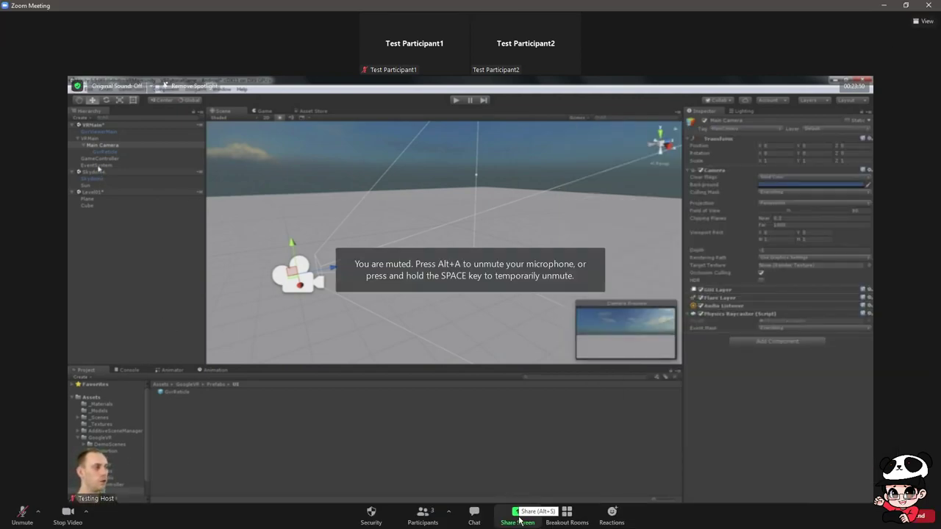
pyautogui.click(518, 514)
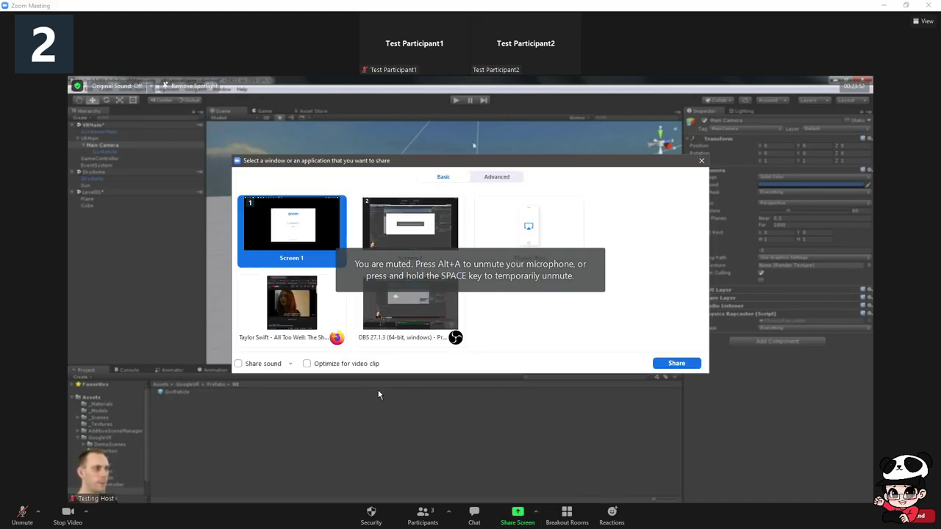
pyautogui.click(270, 364)
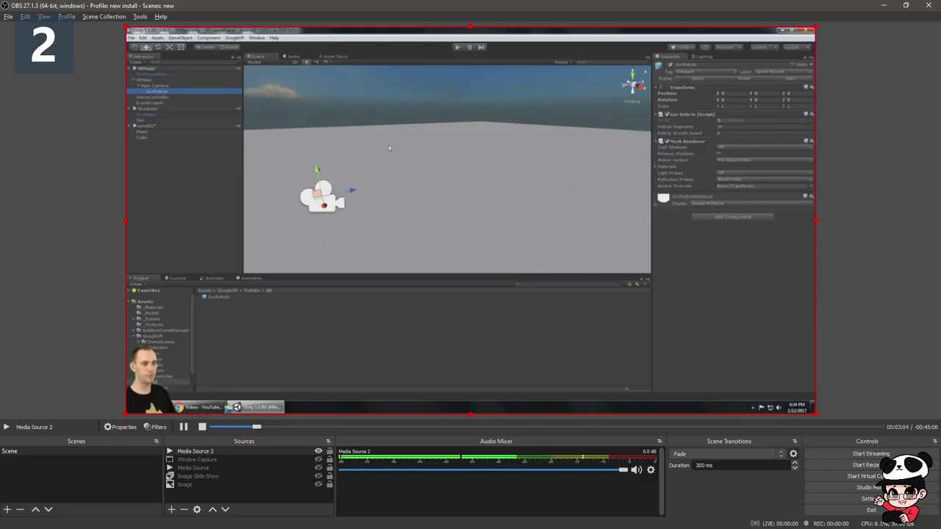
# In OBS, set the audio monitoring of Media Source 2 to Monitor and Output in the advanced audio properties
pyautogui.click(650, 469)
pyautogui.click(669, 459)
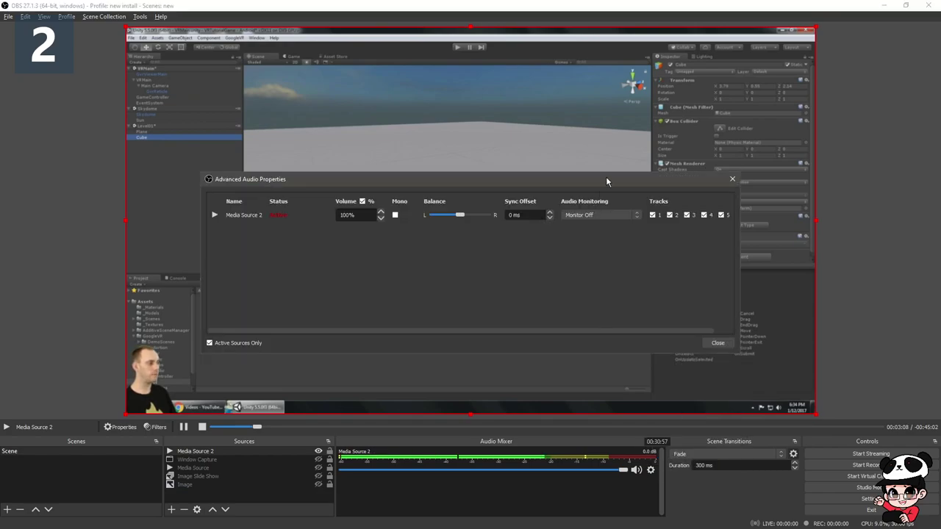
pyautogui.scroll(-2, 605, 214)
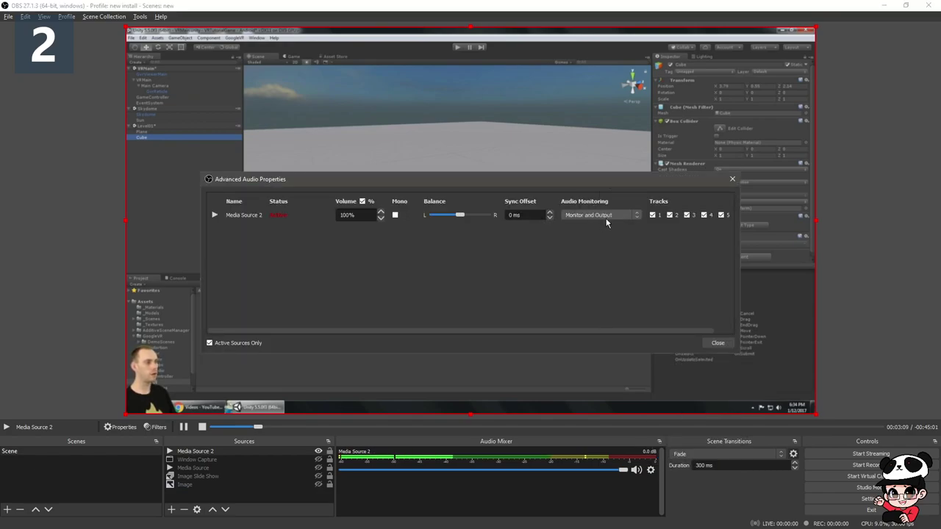
pyautogui.click(717, 342)
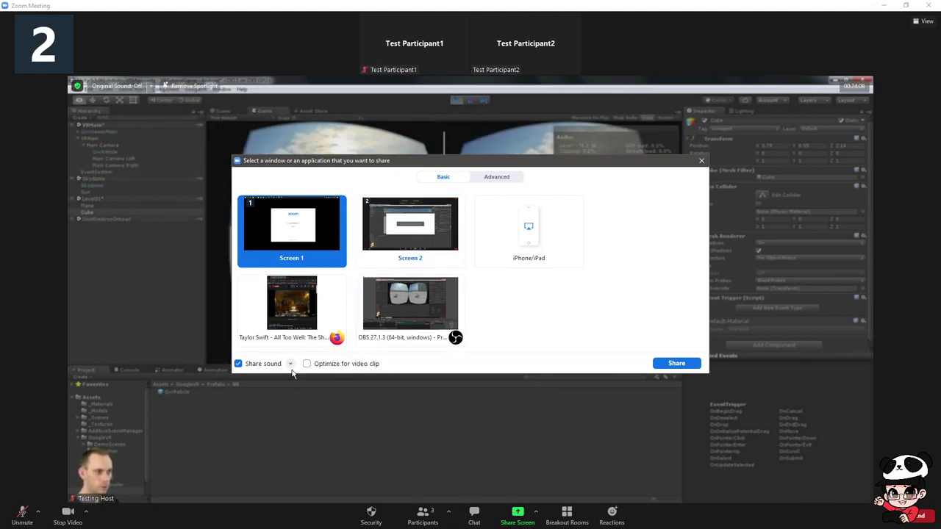
# In Zoom, choose Computer Audio from the advanced sharing options and share it with the meeting
pyautogui.click(497, 176)
pyautogui.click(531, 250)
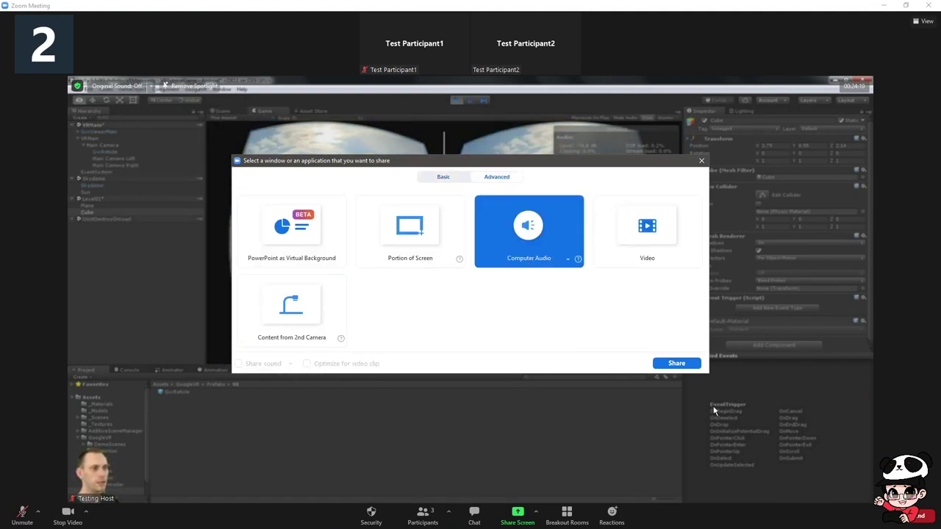
pyautogui.click(678, 364)
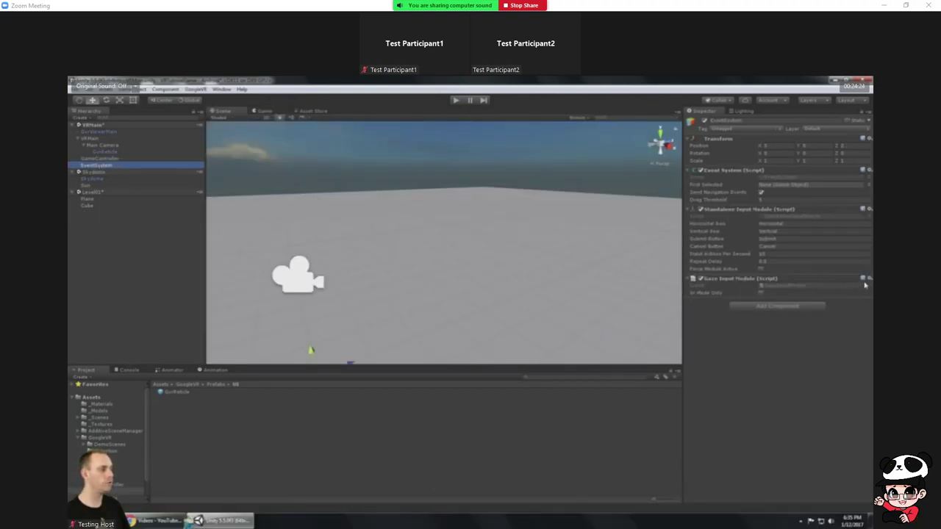
# Stop sharing the computer sound and turn off the host's video in the Zoom meeting
pyautogui.click(371, 514)
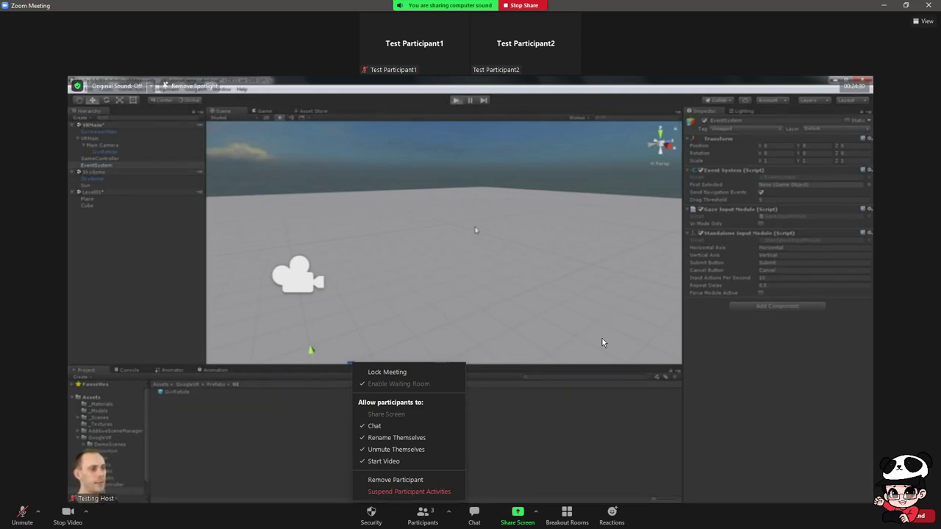
pyautogui.click(518, 514)
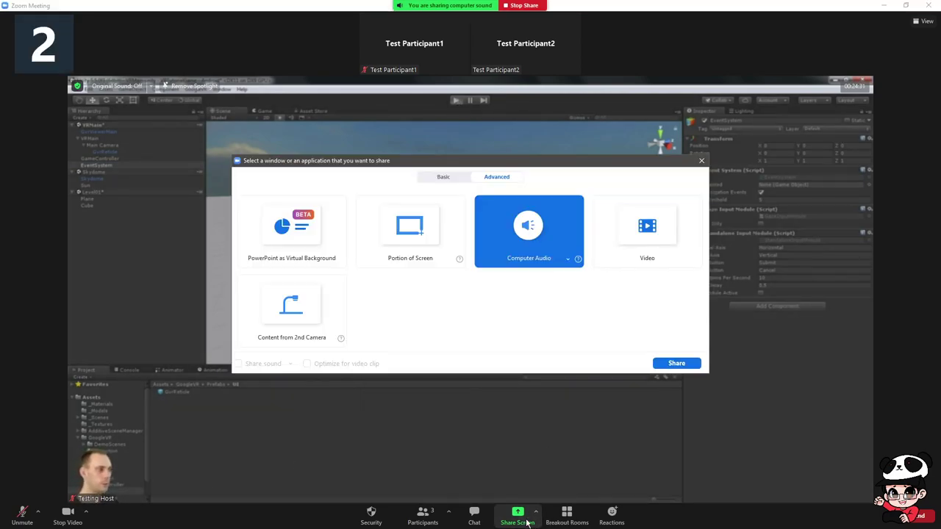
pyautogui.click(502, 6)
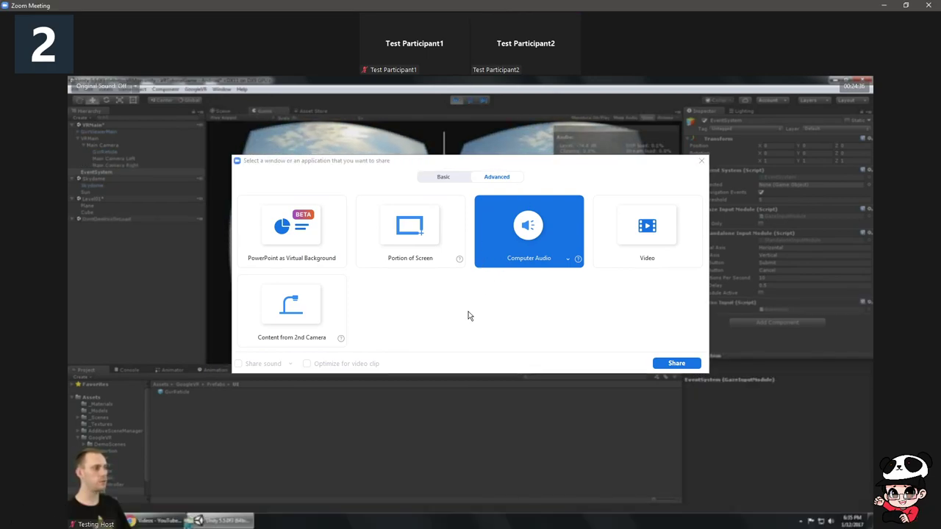
pyautogui.click(703, 161)
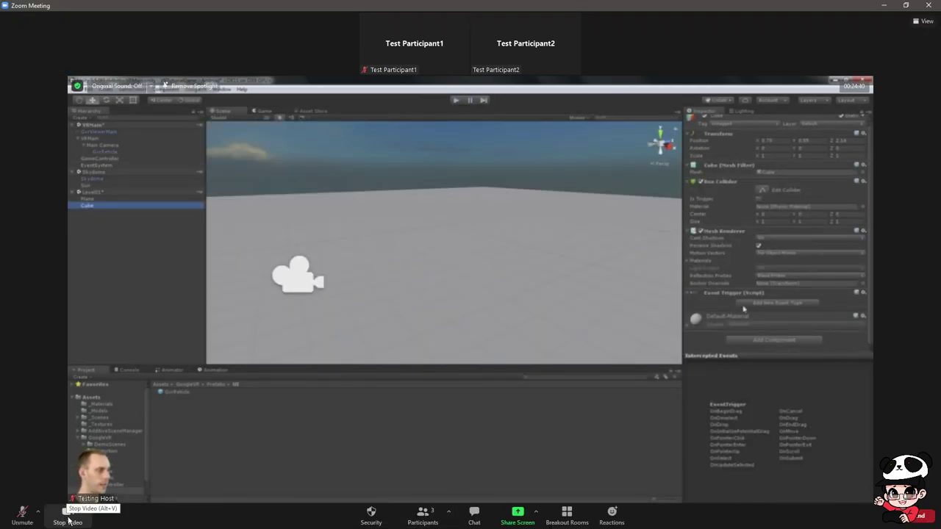
pyautogui.click(68, 517)
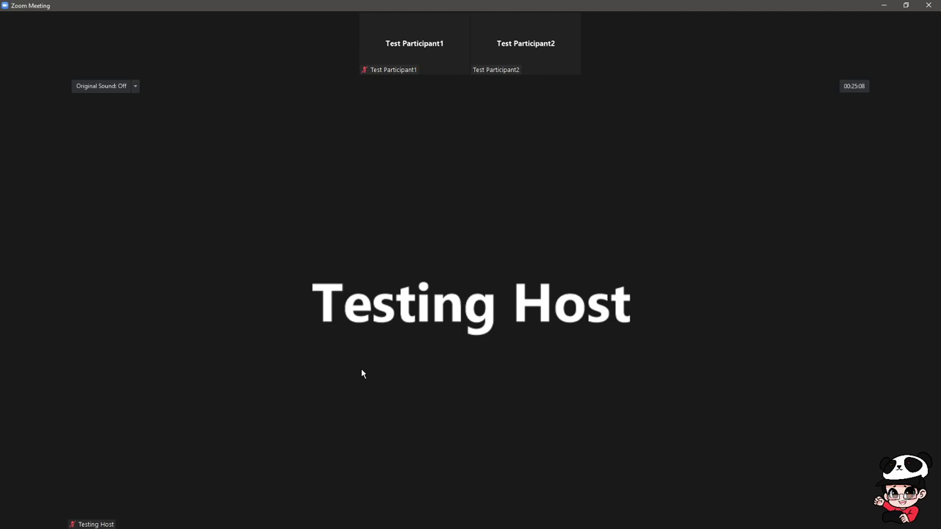
# Switch to OBS, stop the playback of Media Source 2 and hide that source
pyautogui.moveTo(439, 492)
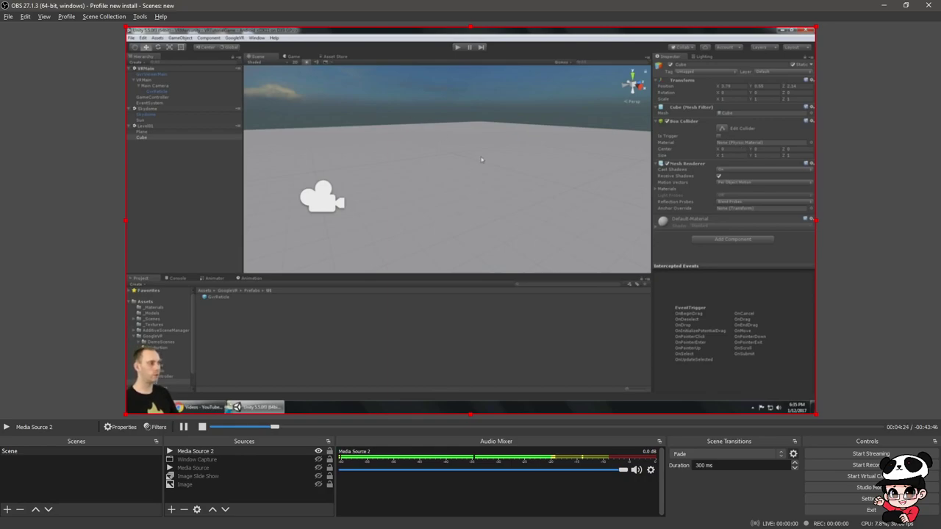
pyautogui.click(204, 431)
pyautogui.keyDown('ctrl'); pyautogui.click(197, 452); pyautogui.keyUp('ctrl')
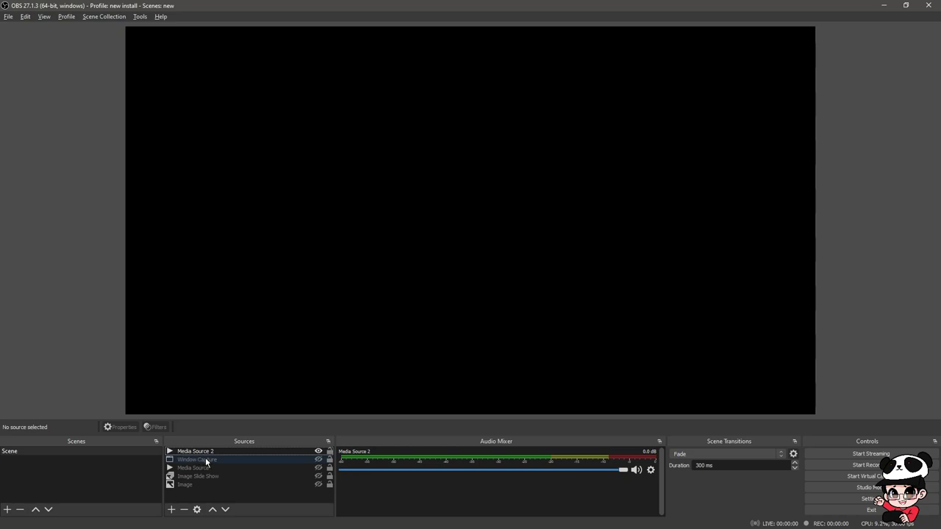
pyautogui.click(319, 454)
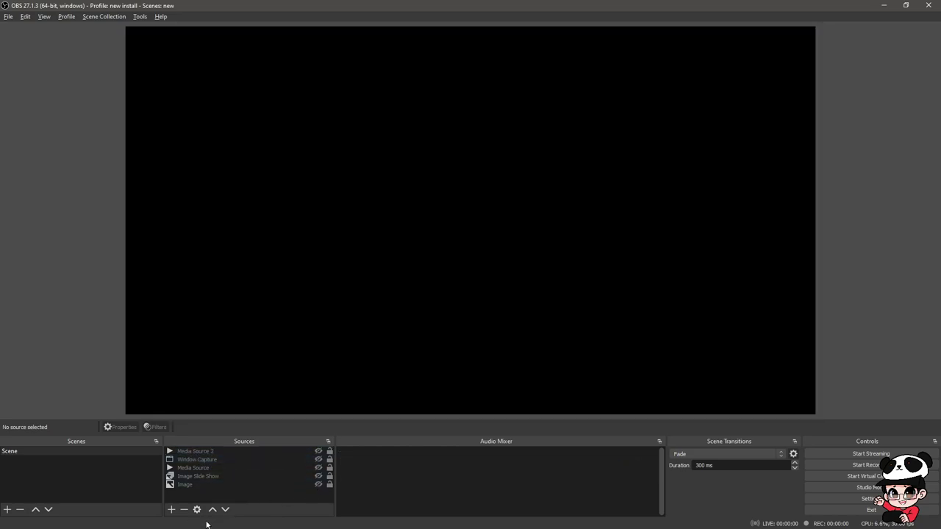
# Add a new Audio Input Capture source that uses the Microphone (Conexant SmartAudio HD) device
pyautogui.click(170, 510)
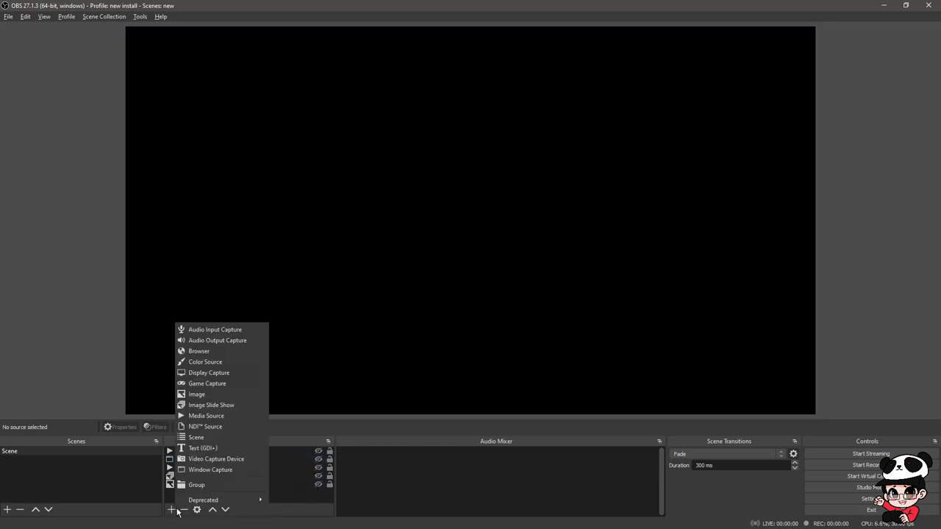
pyautogui.click(225, 331)
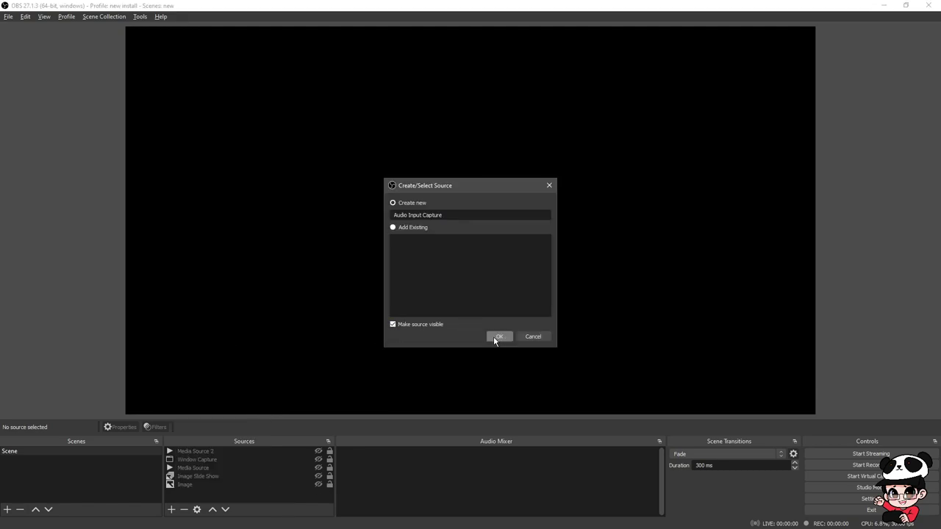
pyautogui.click(495, 336)
pyautogui.click(370, 144)
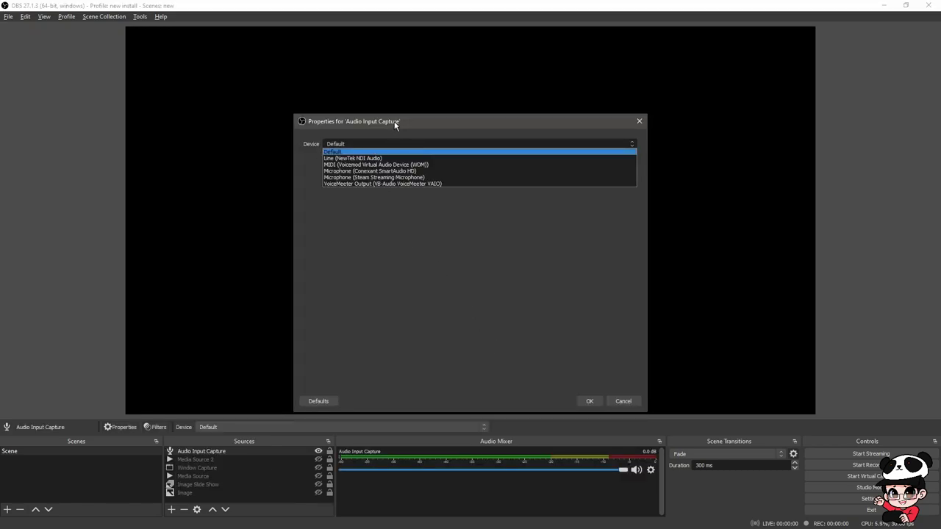
pyautogui.click(416, 171)
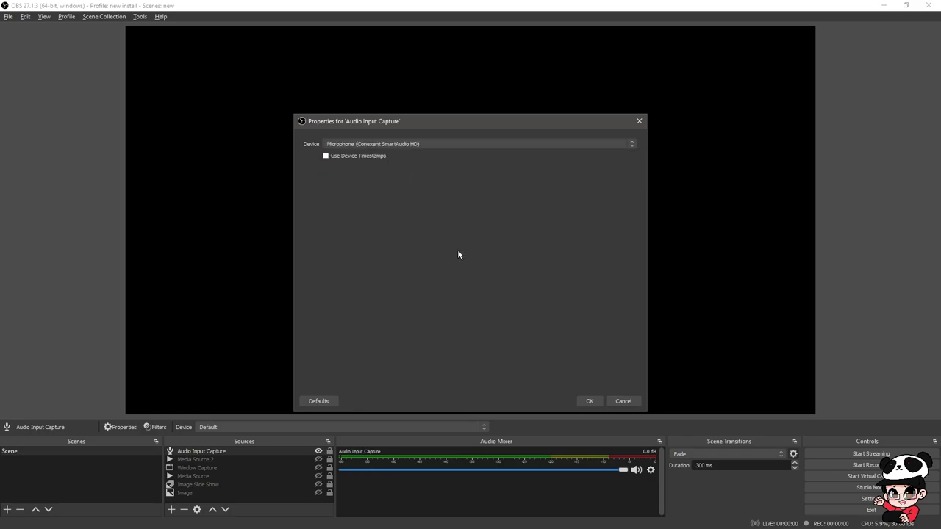
pyautogui.click(589, 403)
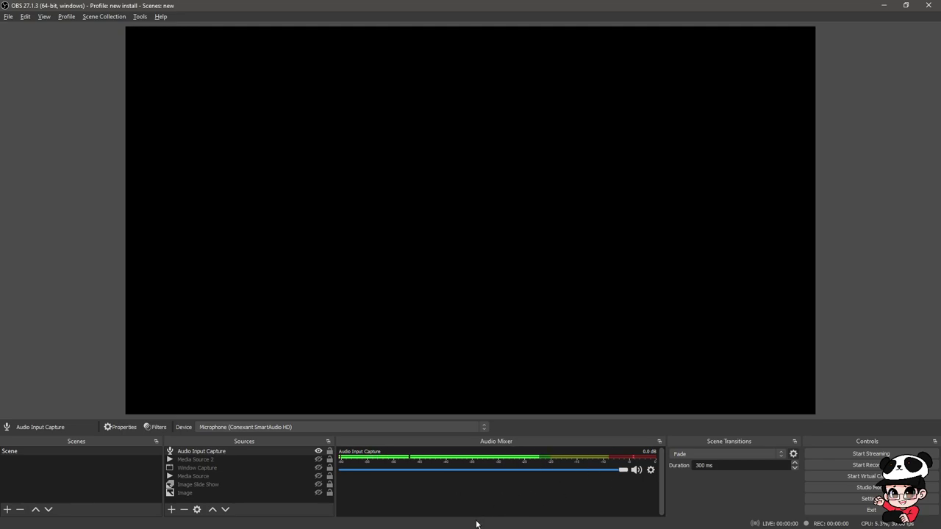
# Switch to Zoom, unmute the host's microphone in the meeting and return to OBS
pyautogui.hotkey('alt', 'Tab')
pyautogui.click(23, 518)
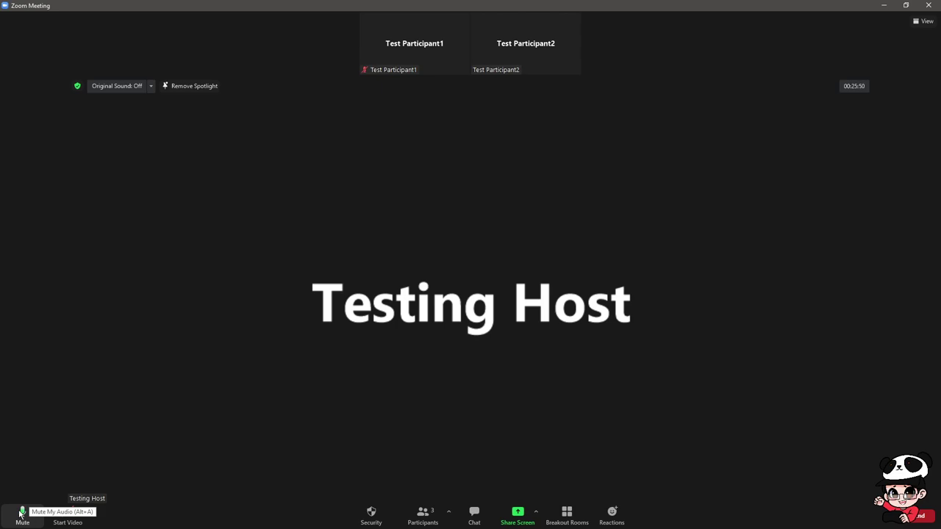
pyautogui.hotkey('alt', 'Tab')
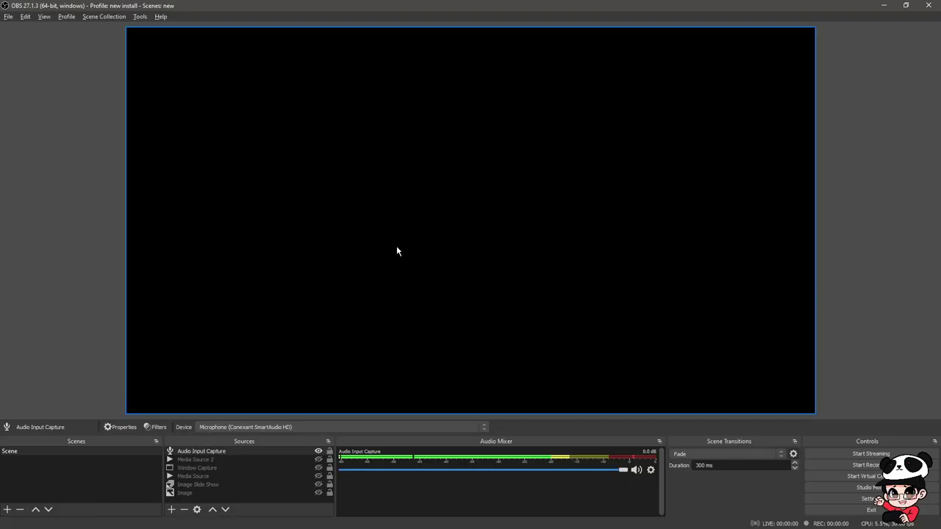
# Switch to Zoom, mute the host's microphone, bring the meeting window to the front and return to OBS
pyautogui.hotkey('alt', 'Tab')
pyautogui.hotkey('alt', 'Tab')
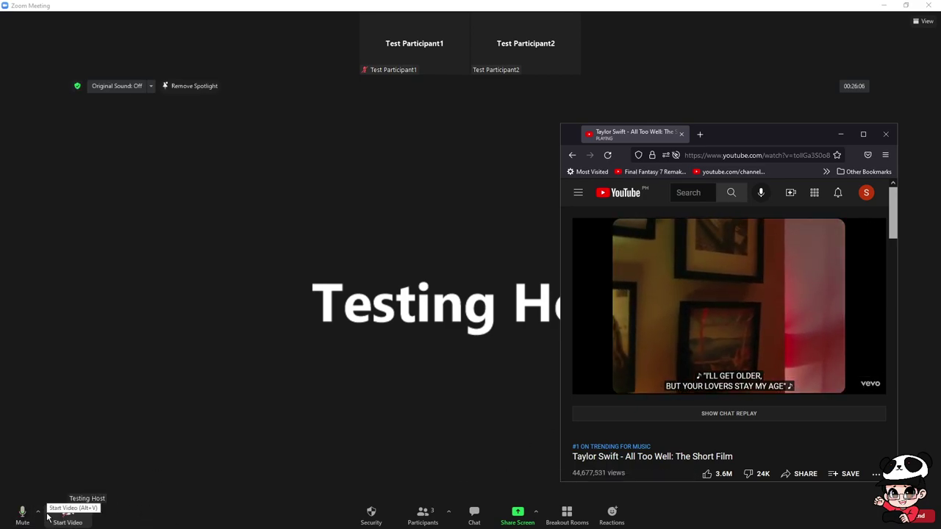
pyautogui.click(23, 517)
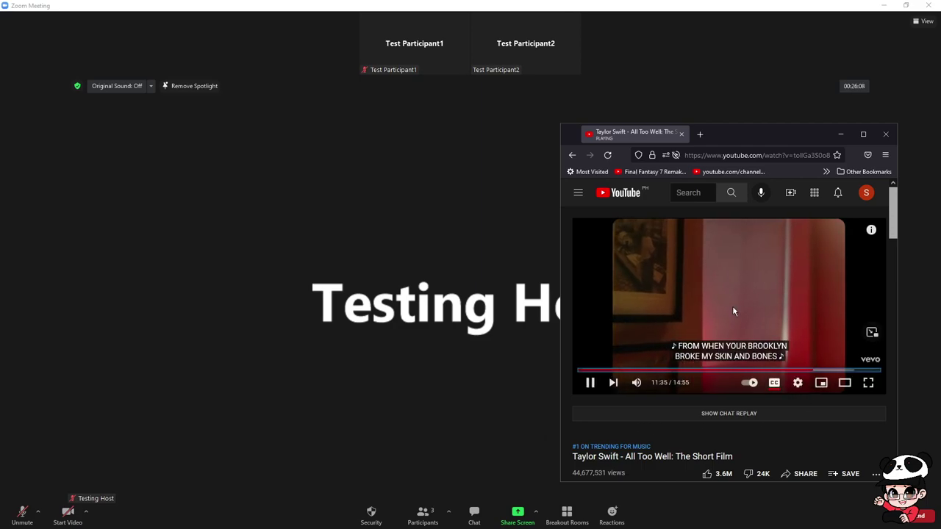
pyautogui.click(372, 294)
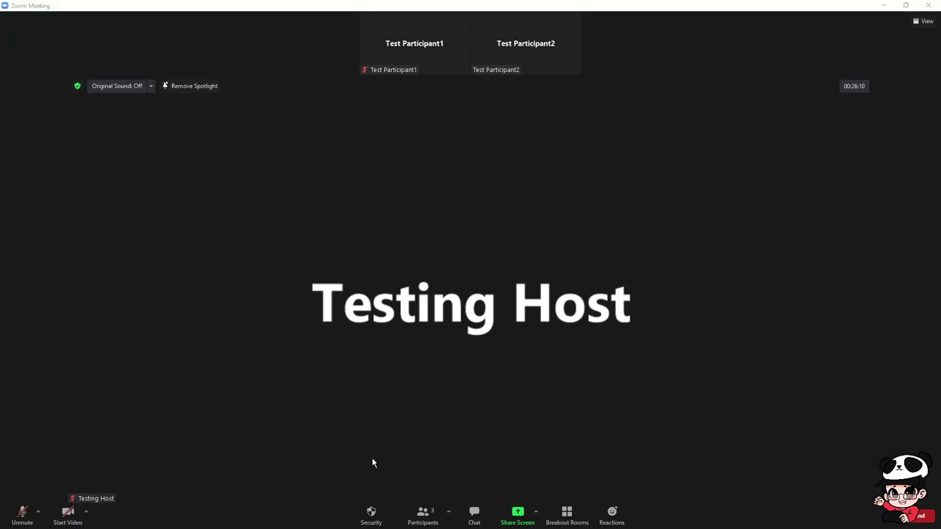
pyautogui.hotkey('alt', 'Tab')
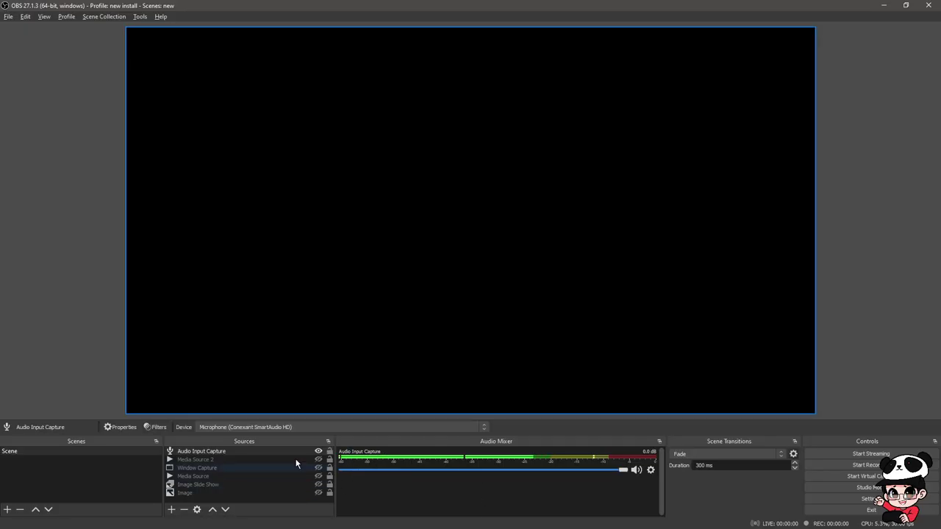
pyautogui.click(275, 450)
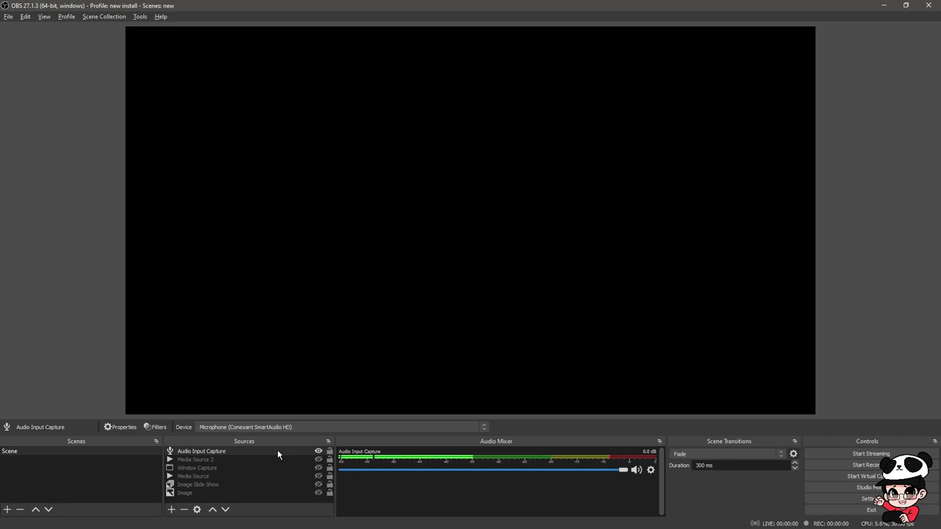
pyautogui.rightClick(278, 449)
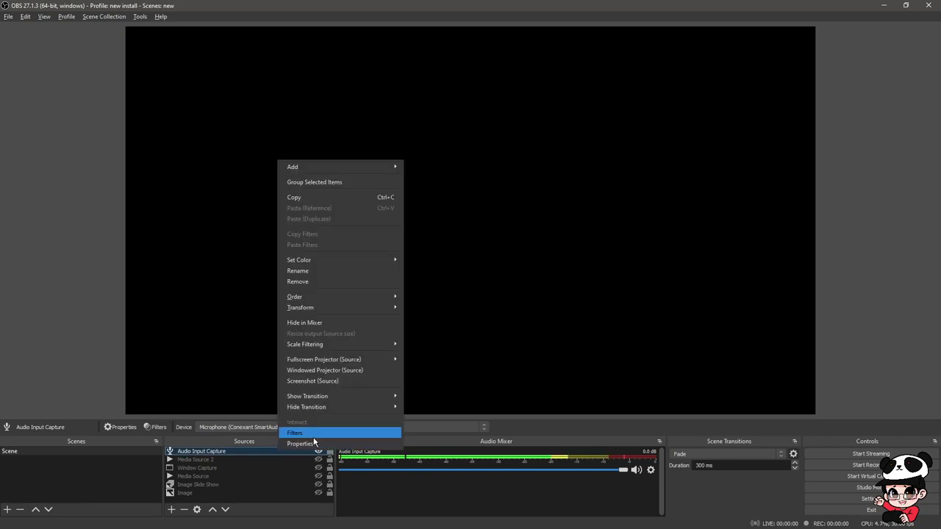
pyautogui.click(302, 444)
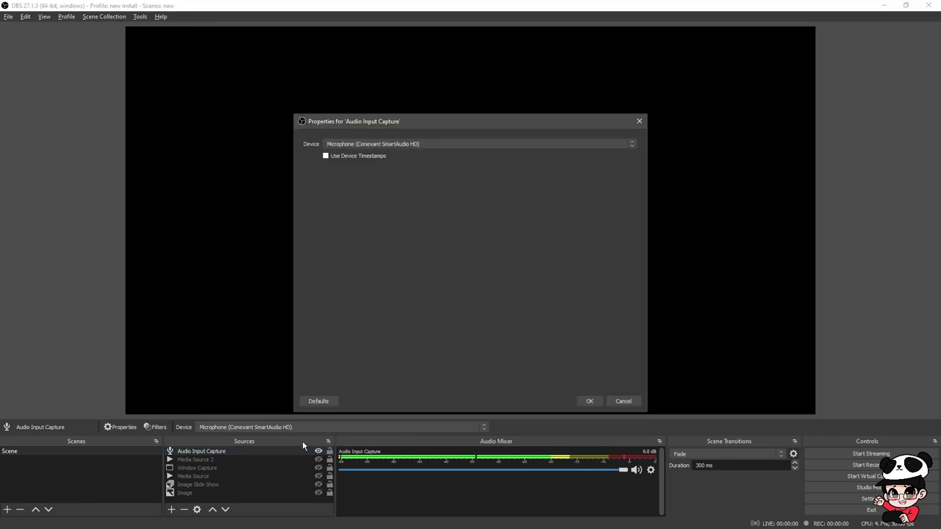
pyautogui.click(622, 401)
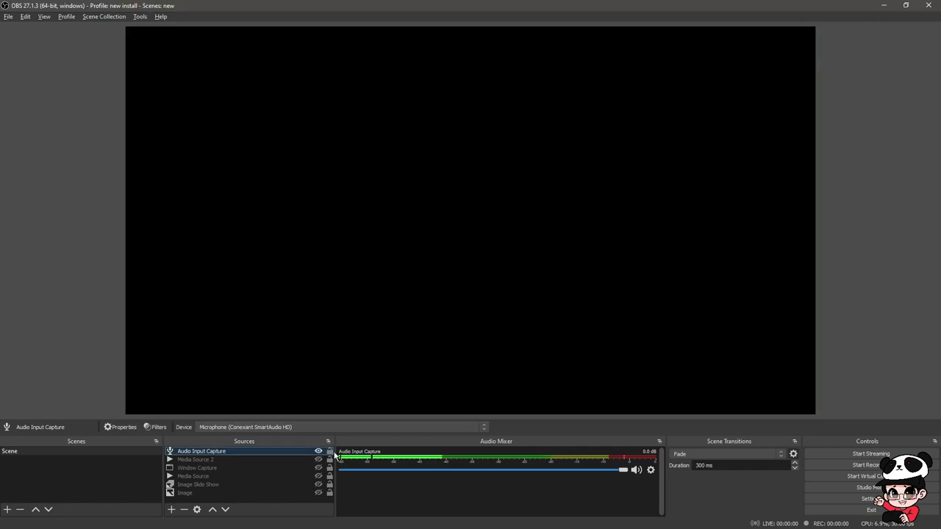
# Add a Noise Suppression filter to Audio Input Capture with the method RNNoise (good quality, more CPU usage)
pyautogui.rightClick(276, 452)
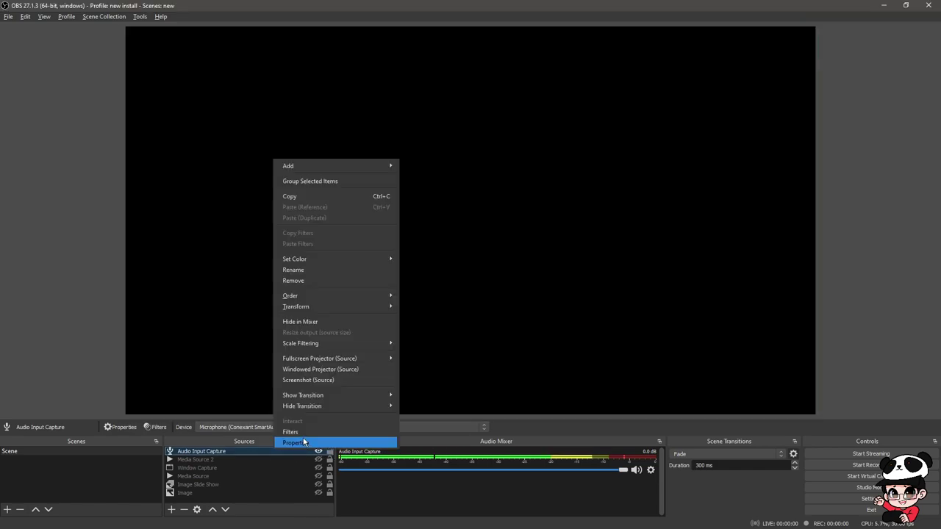
pyautogui.click(303, 433)
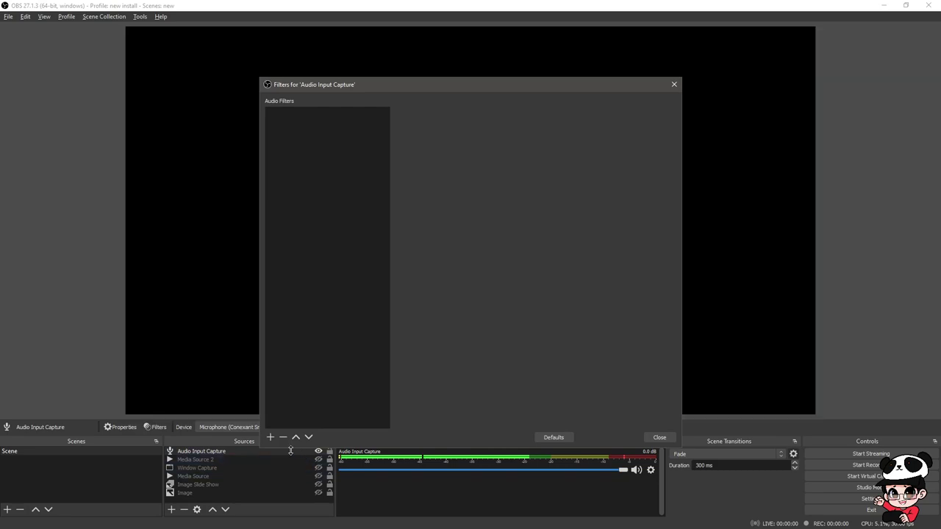
pyautogui.click(271, 438)
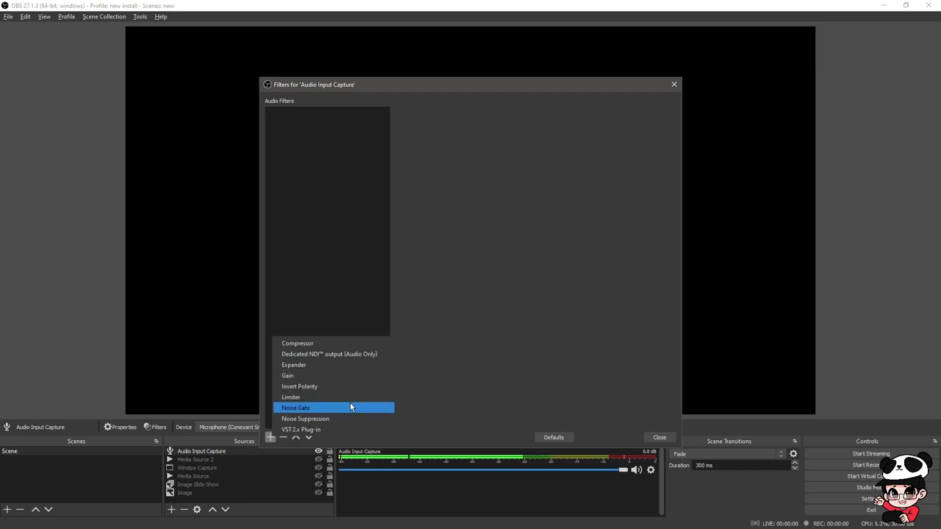
pyautogui.click(369, 420)
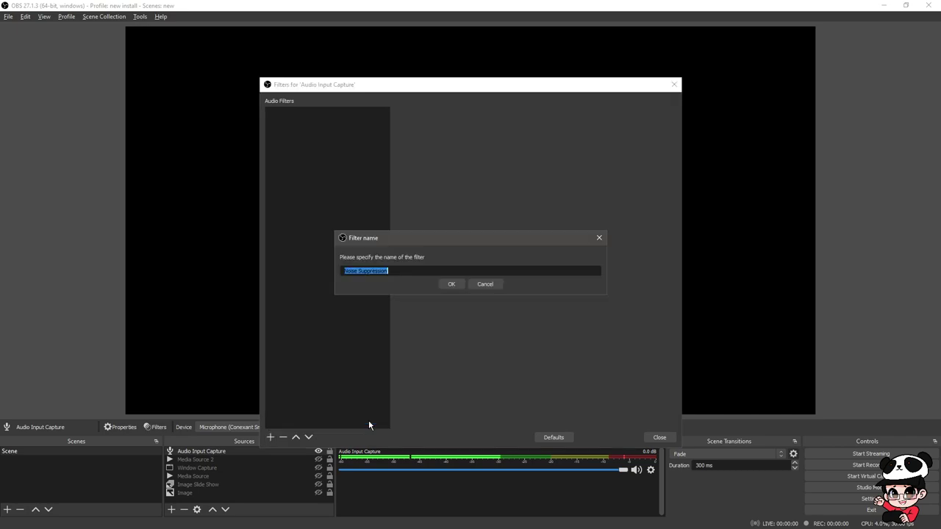
pyautogui.click(448, 285)
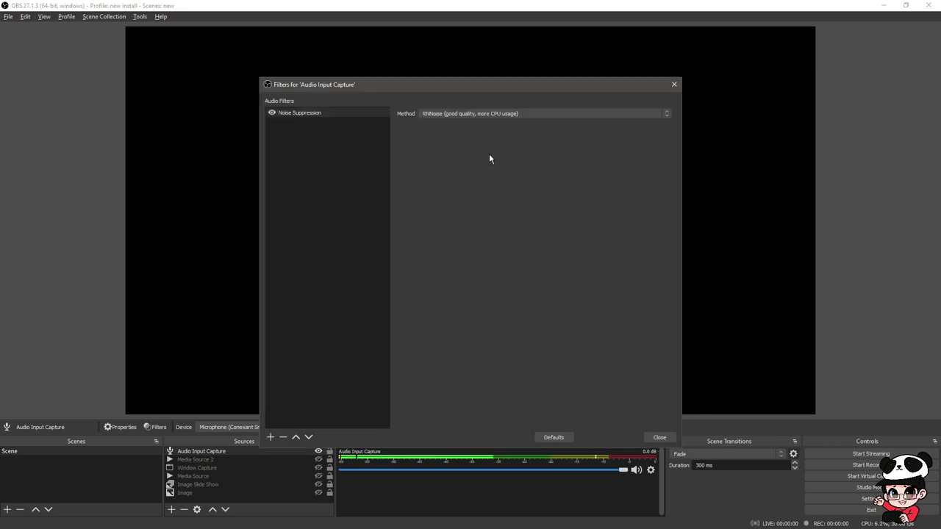
pyautogui.click(514, 116)
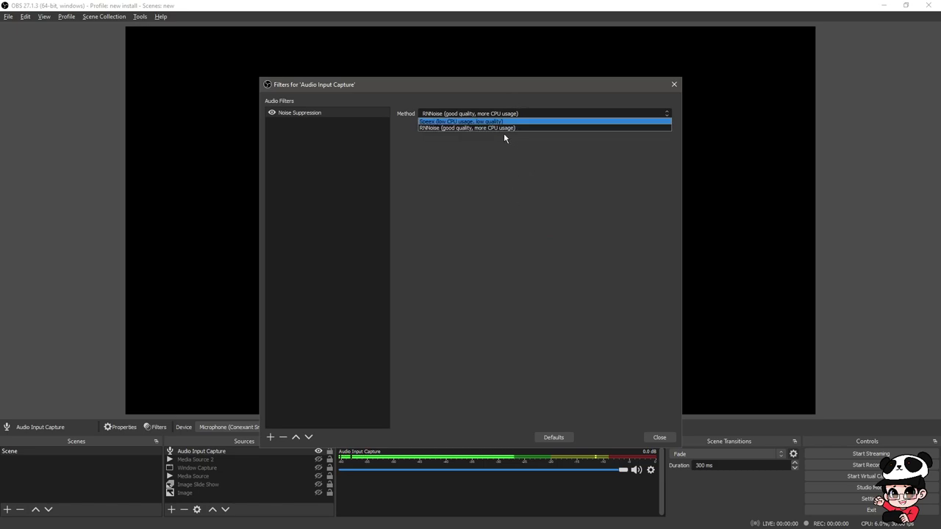
pyautogui.click(498, 129)
pyautogui.click(660, 438)
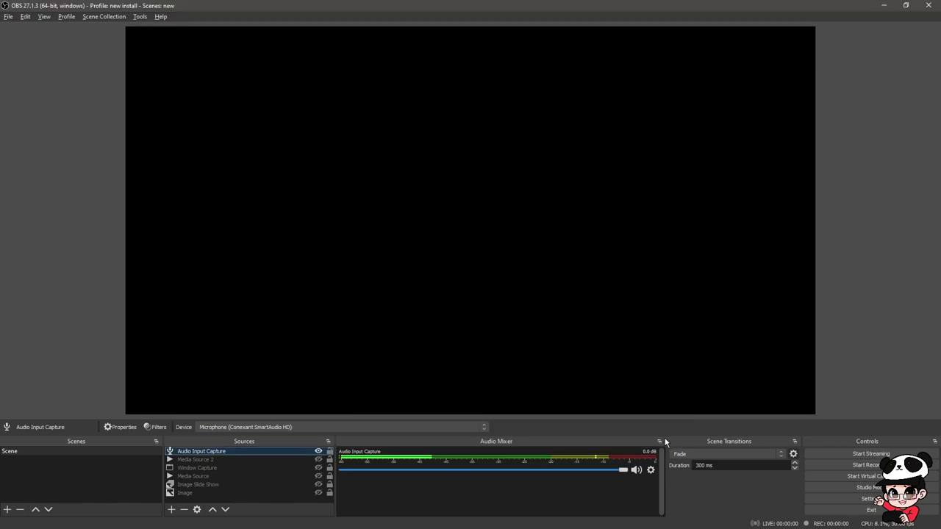